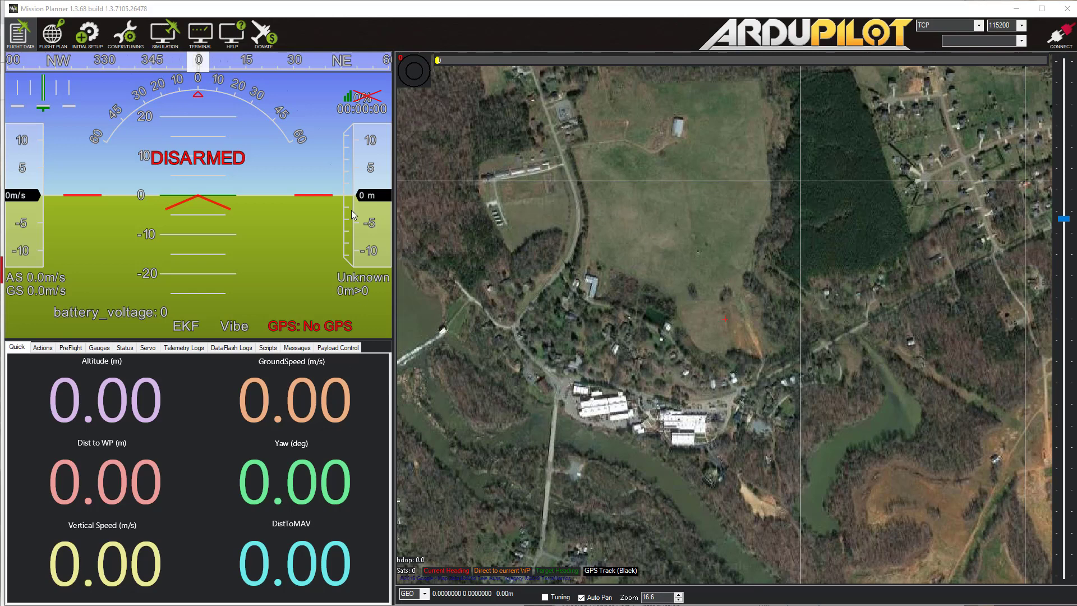
- Open the flight planning map and set the home location beside the road at the field's northwest edge
click(60, 44)
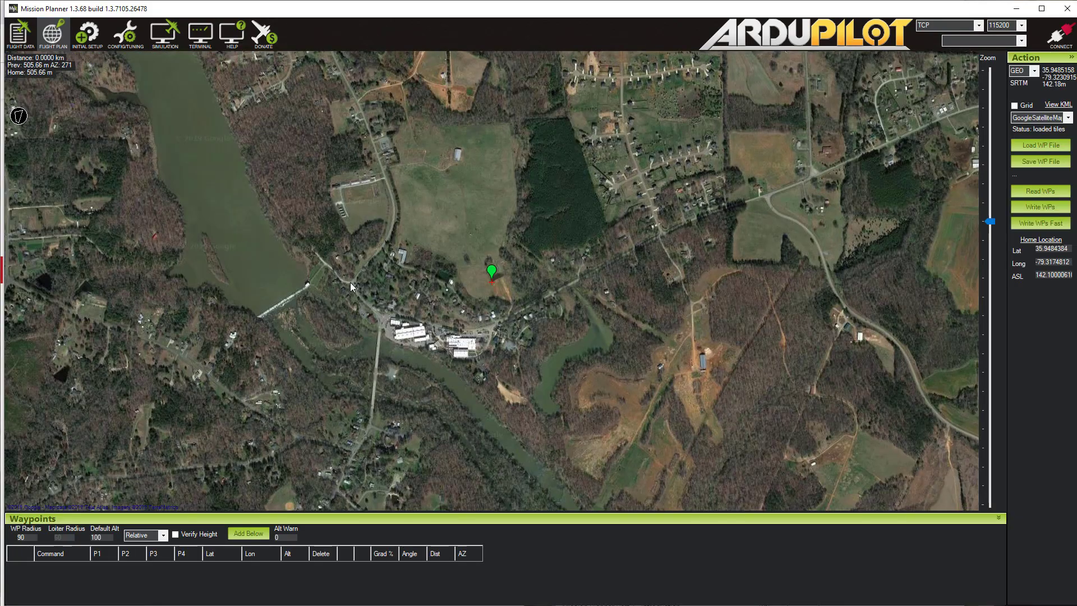
drag(420, 257, 468, 291)
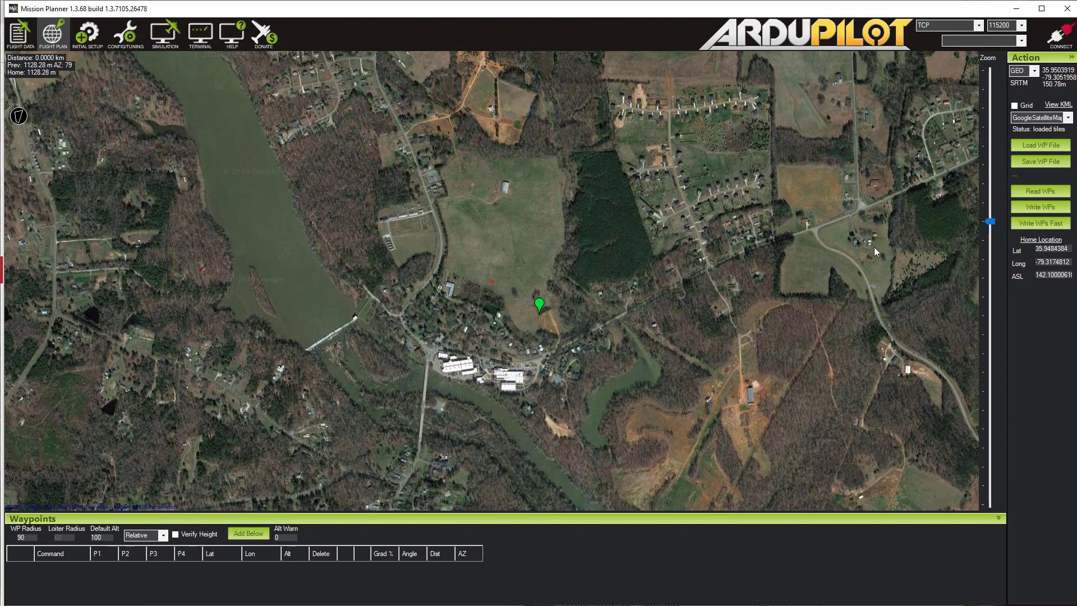
drag(990, 223, 991, 206)
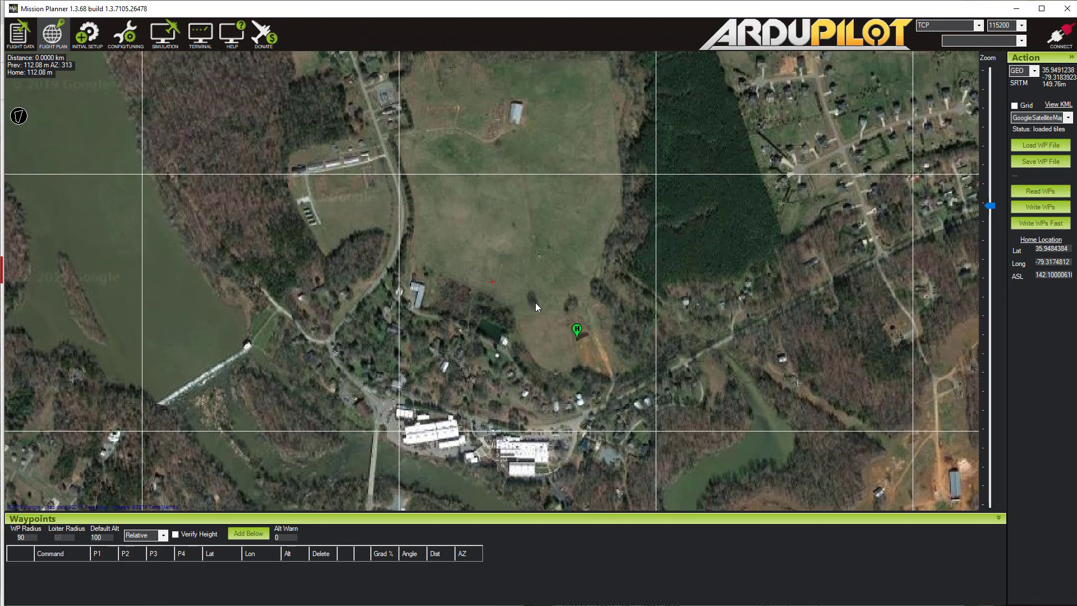
mouse_move(582, 358)
mouse_down()
mouse_move(564, 347)
mouse_move(611, 346)
mouse_move(572, 351)
mouse_move(498, 322)
mouse_up()
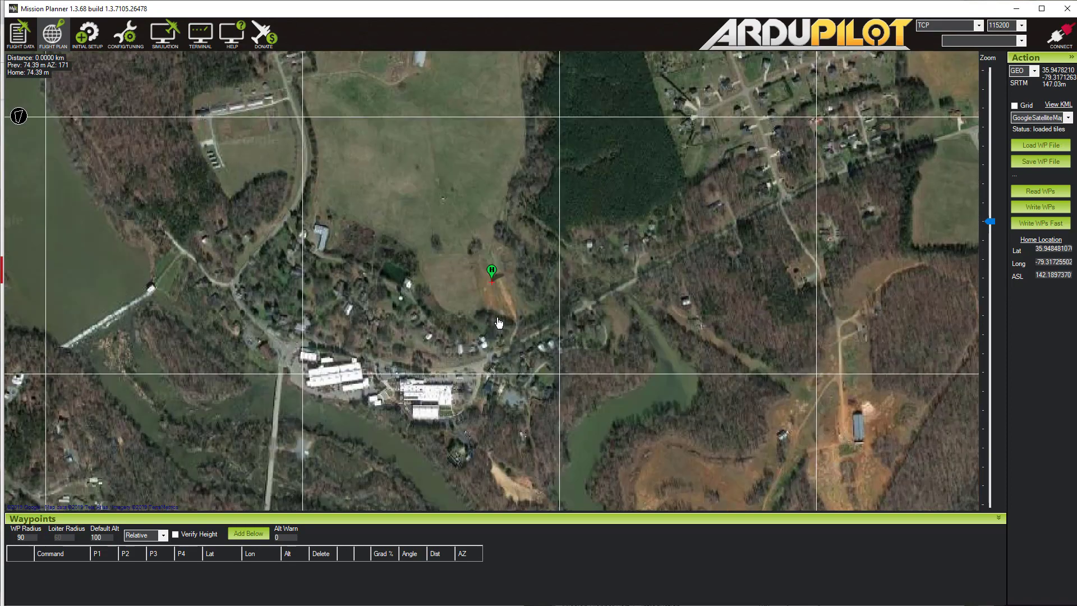
drag(449, 288, 508, 341)
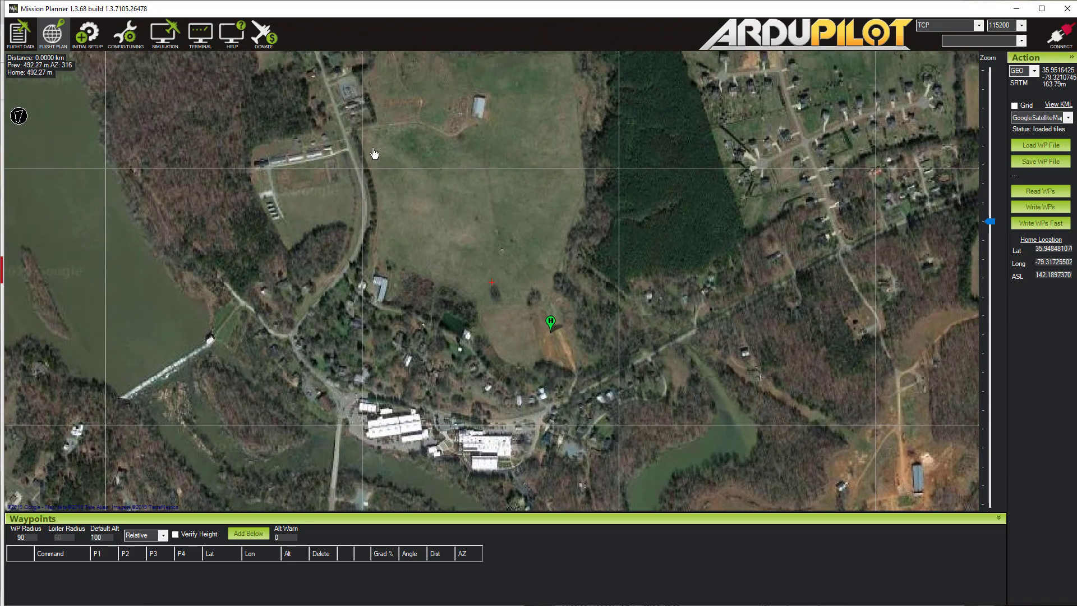
right_click(363, 127)
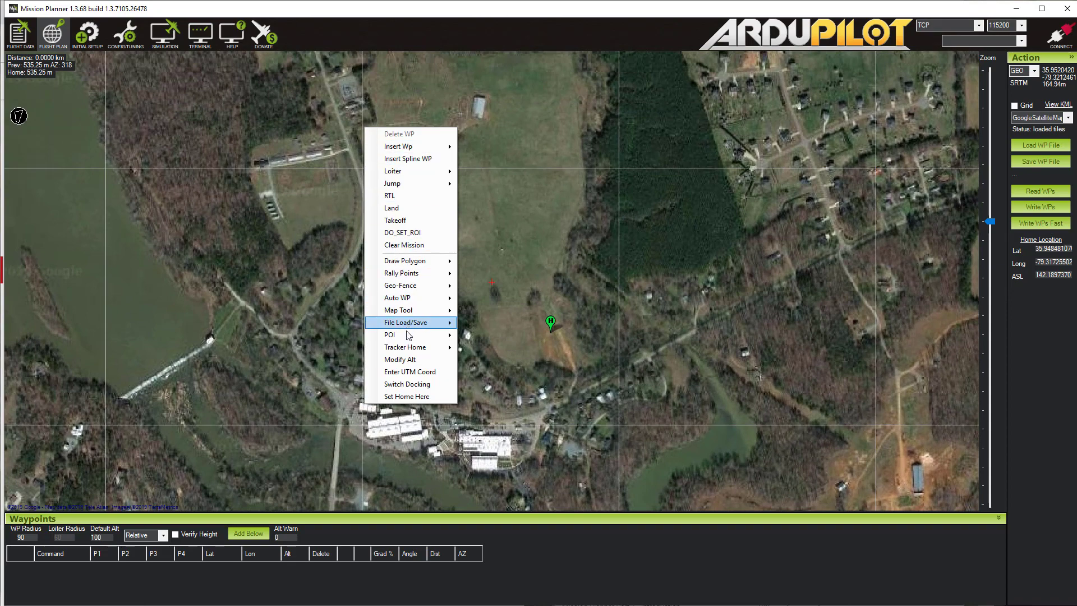
click(407, 397)
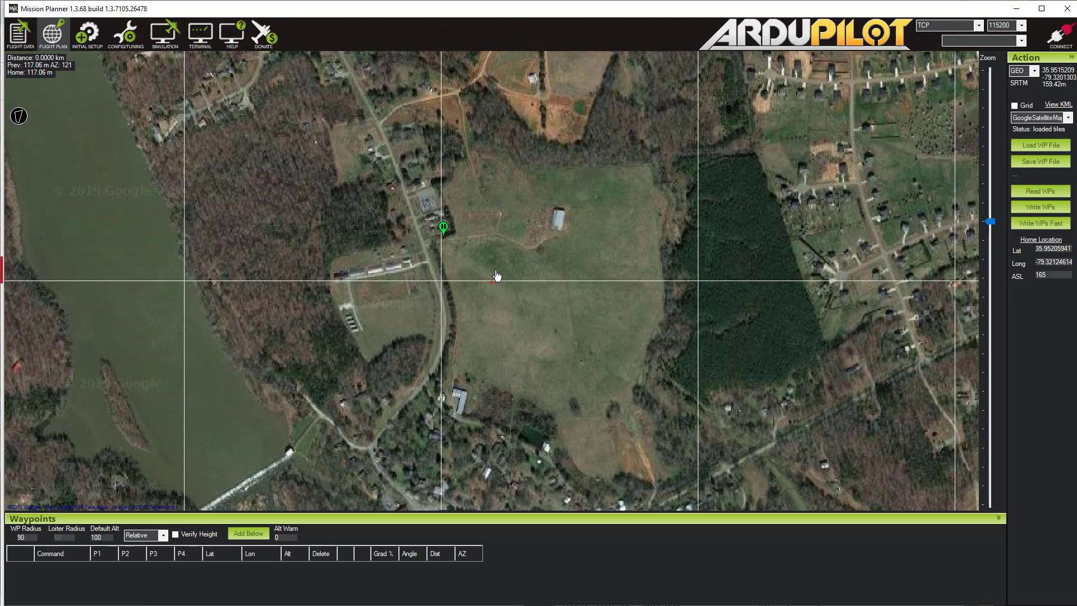
- Enlarge the waypoint list and draw an eight-vertex survey polygon around the open field, starting at the road just west of home
drag(530, 511, 533, 474)
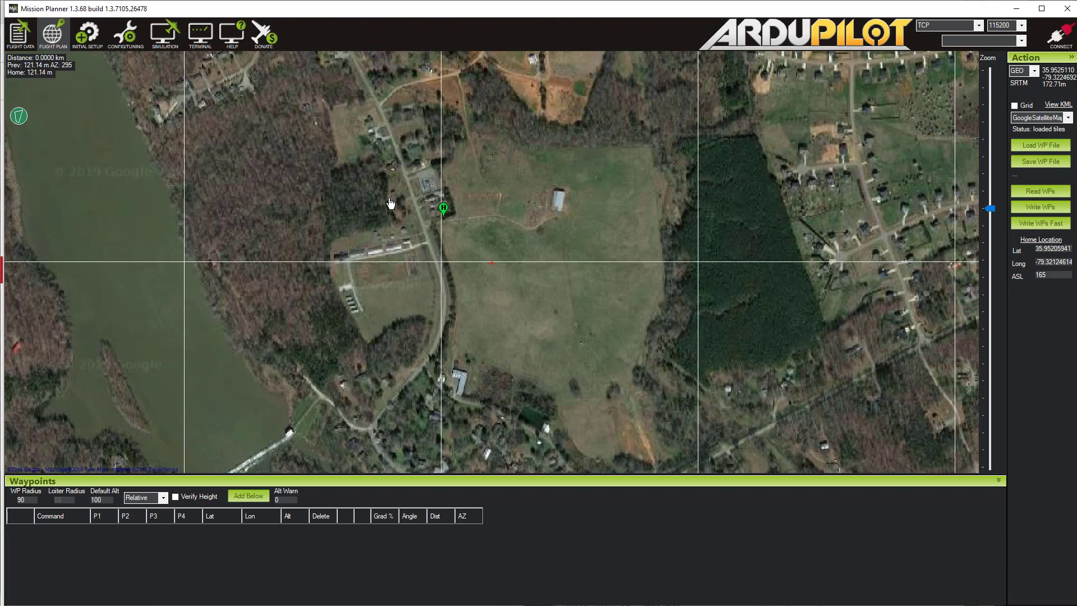
click(422, 211)
click(445, 291)
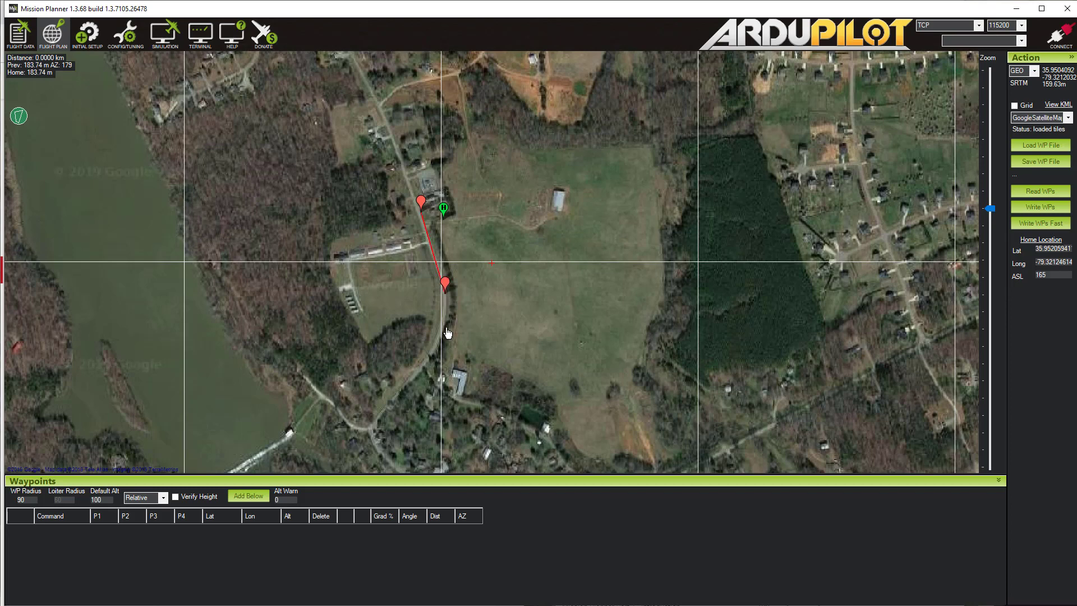
click(425, 362)
click(548, 405)
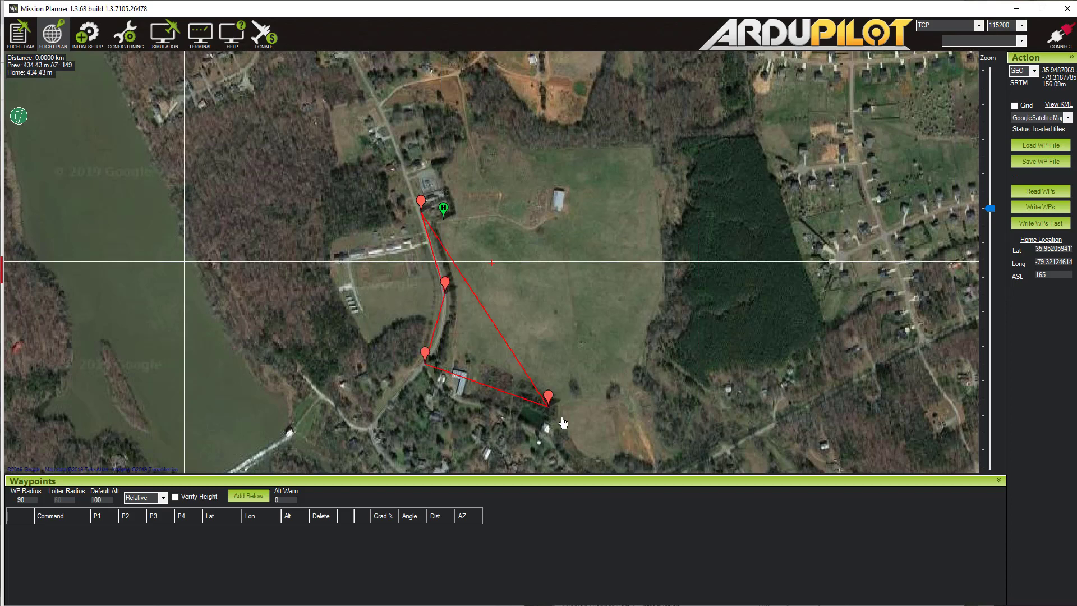
click(586, 464)
click(667, 463)
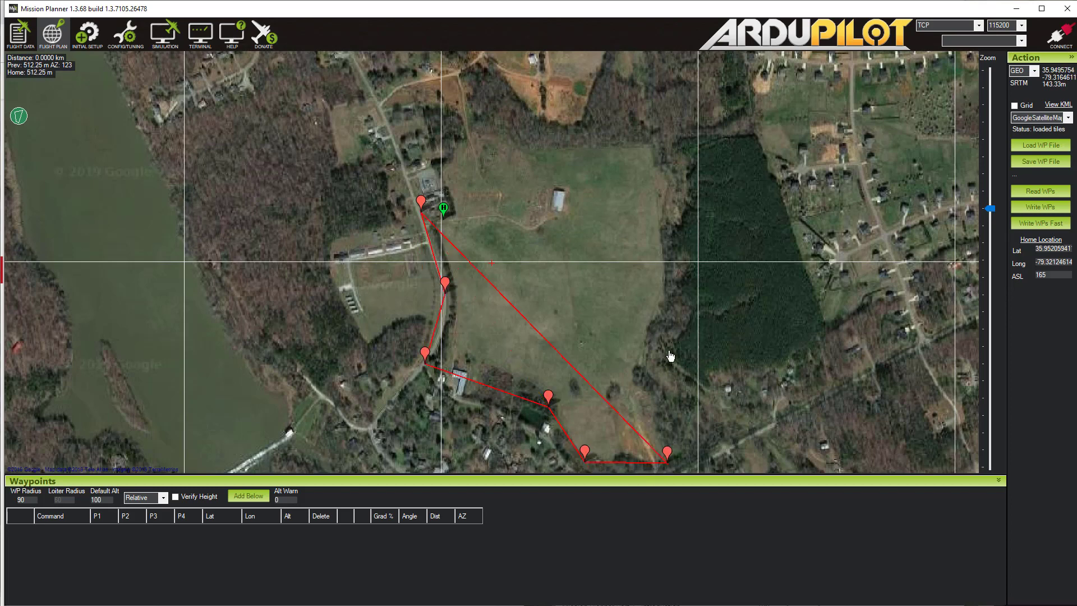
click(660, 138)
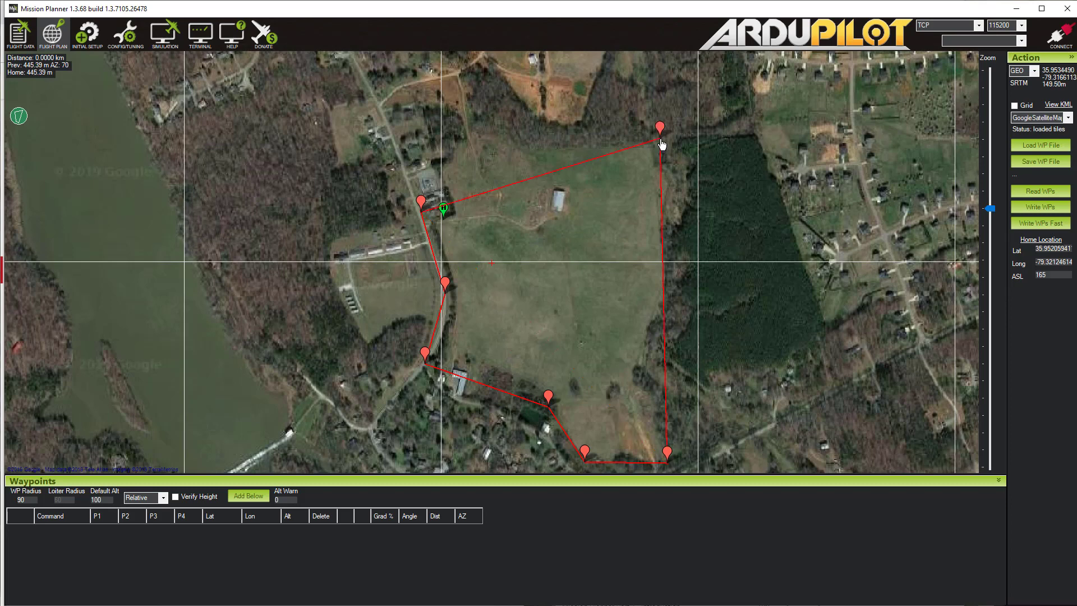
click(463, 119)
- Create an automatic Survey (Grid) for the polygon and move its window clear of the main toolbar
right_click(543, 240)
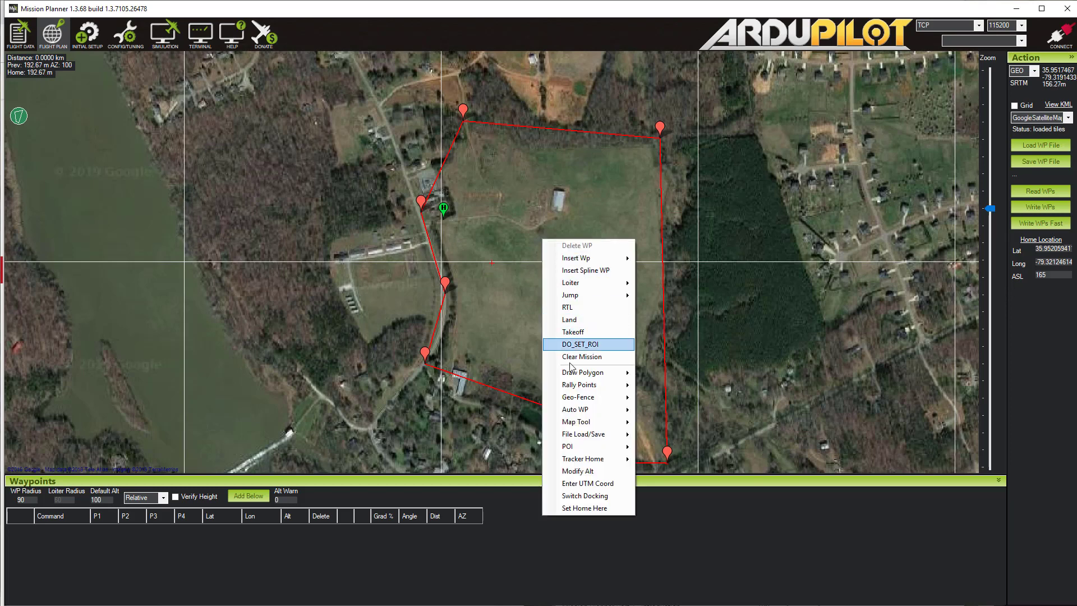
mouse_move(581, 412)
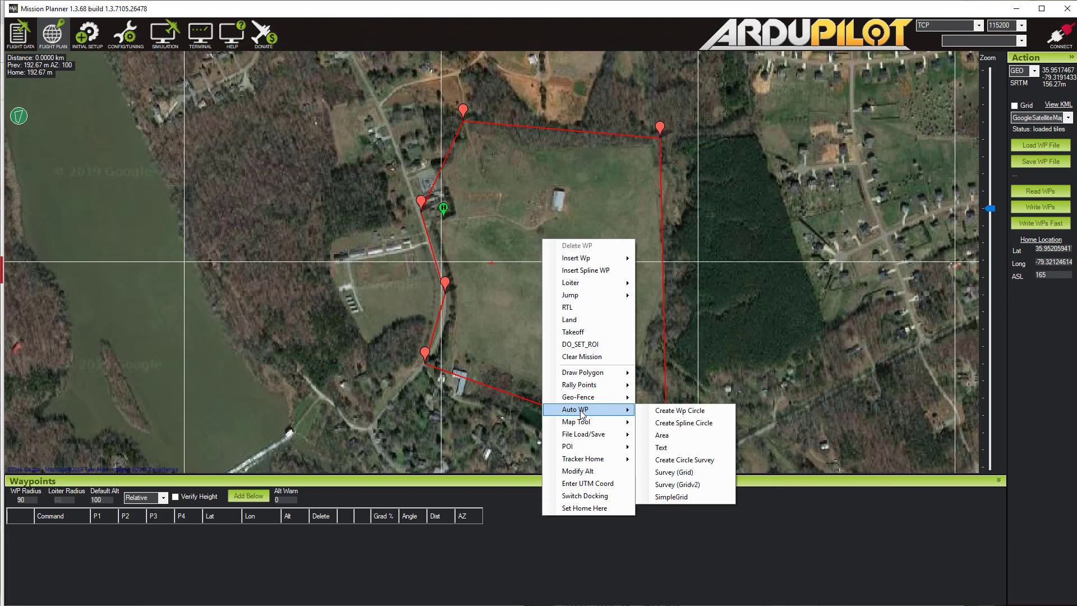
click(673, 473)
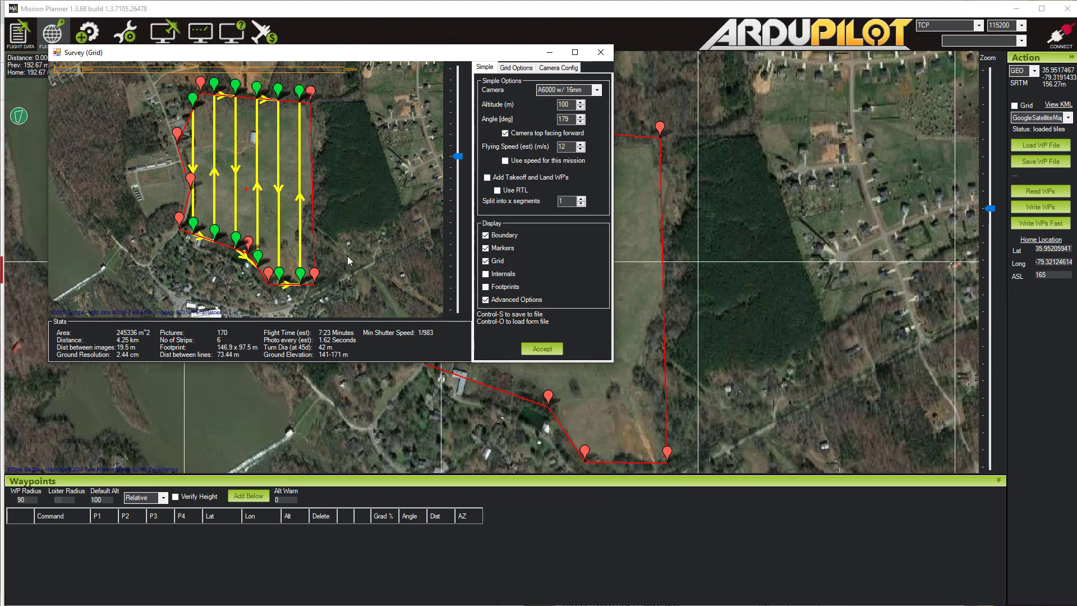
drag(334, 60, 322, 144)
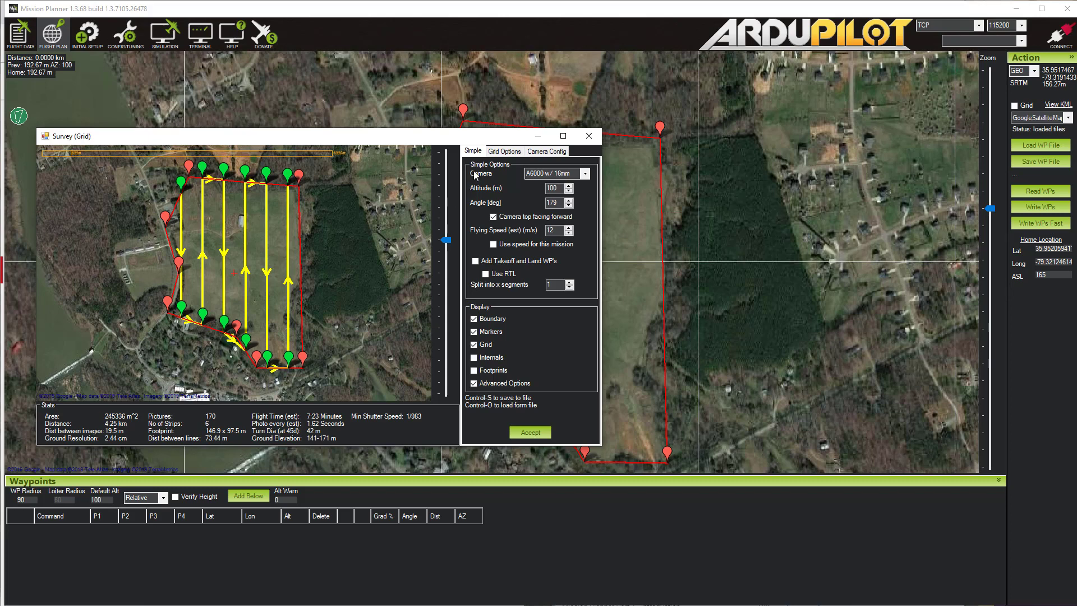
click(474, 383)
click(474, 383)
click(585, 173)
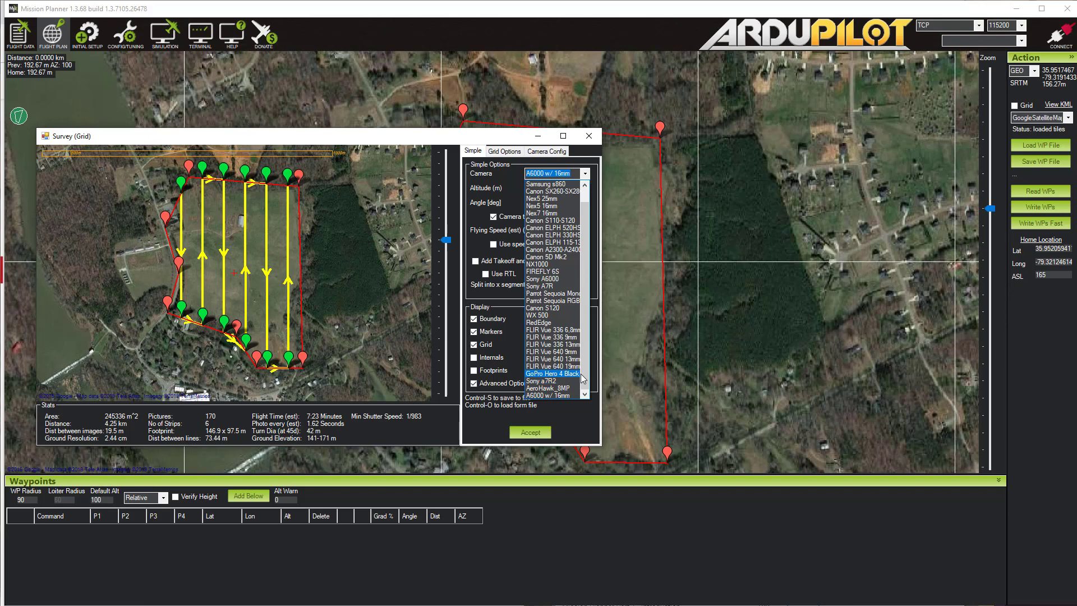
scroll(586, 365, up, 1)
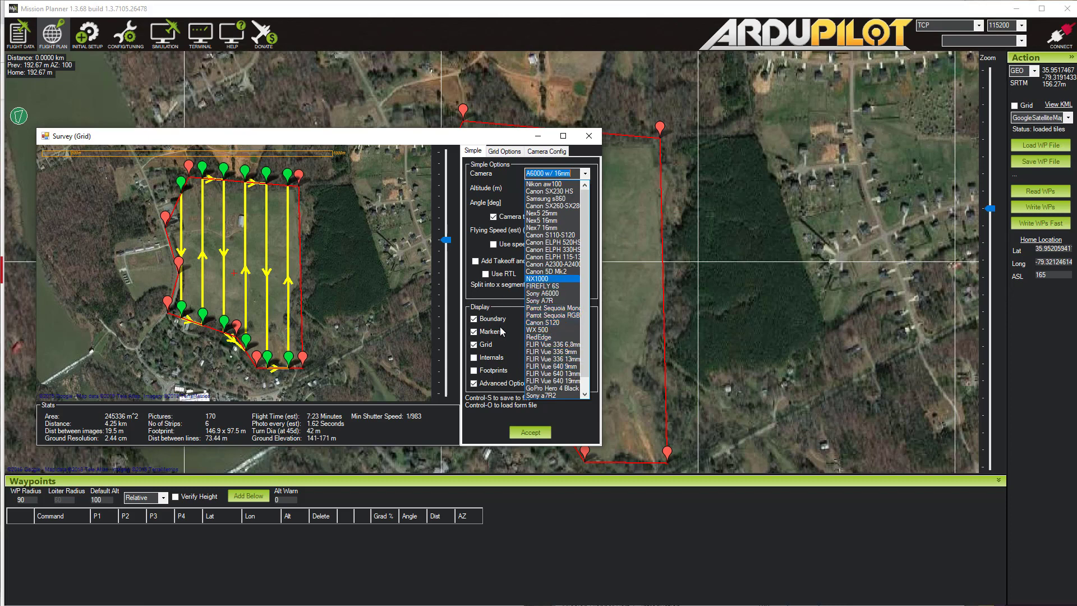
click(475, 418)
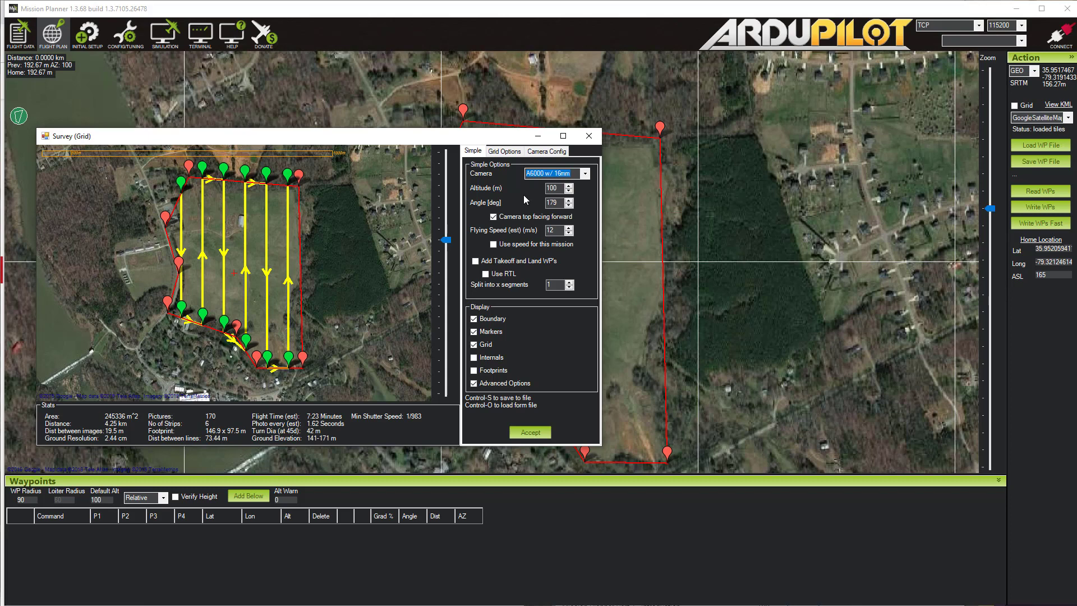
- Try a survey altitude of 120 m, and settle on 80 m
key(Tab)
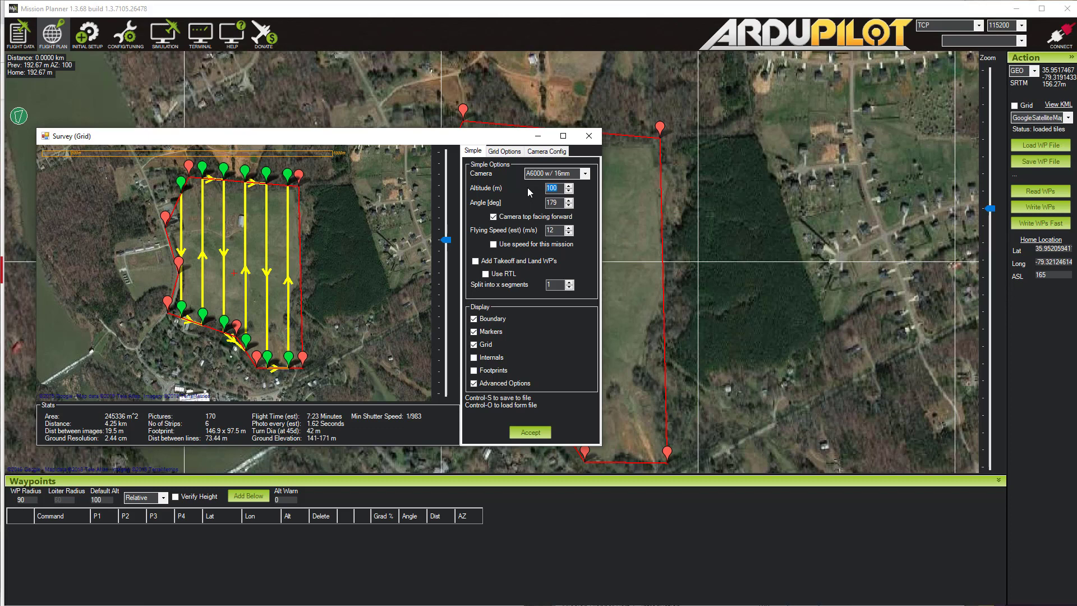
text(120)
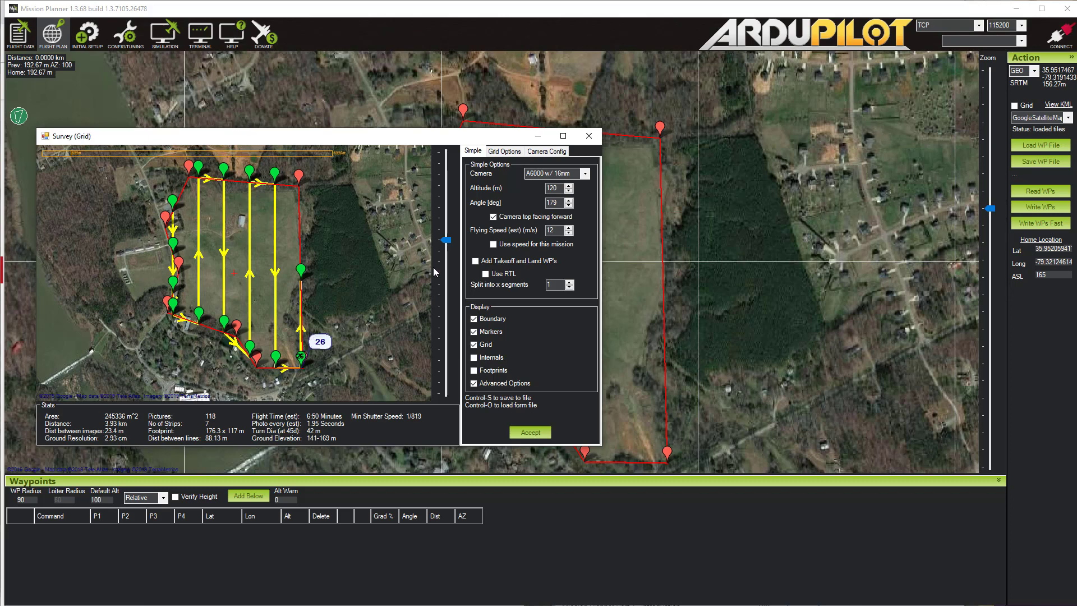
double_click(559, 188)
key(Return)
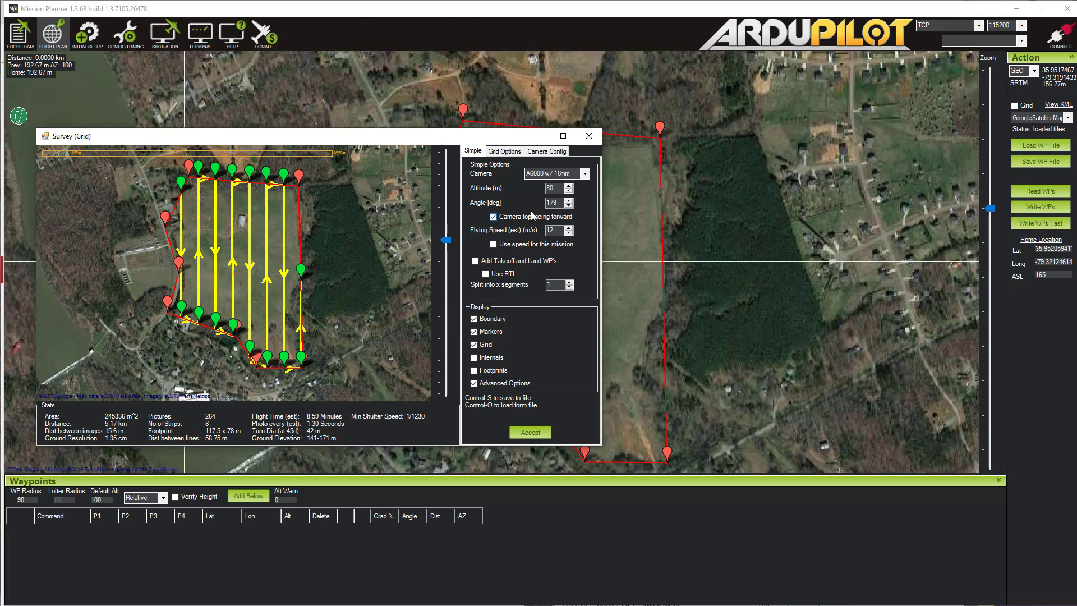
- Set the angle of the survey flight lines to 90 degrees
drag(562, 203, 547, 203)
double_click(550, 203)
text(90)
key(Tab)
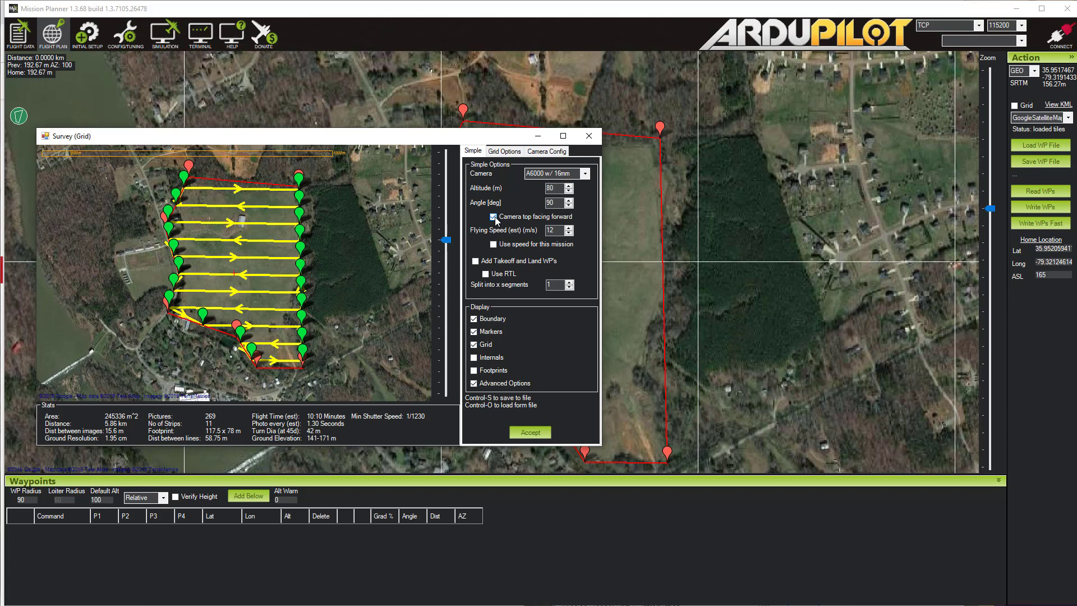
- Try an estimated flying speed of 10 m/s, and settle on 5 m/s without applying it to the mission
double_click(548, 230)
text(10)
key(Tab)
double_click(550, 230)
text(5)
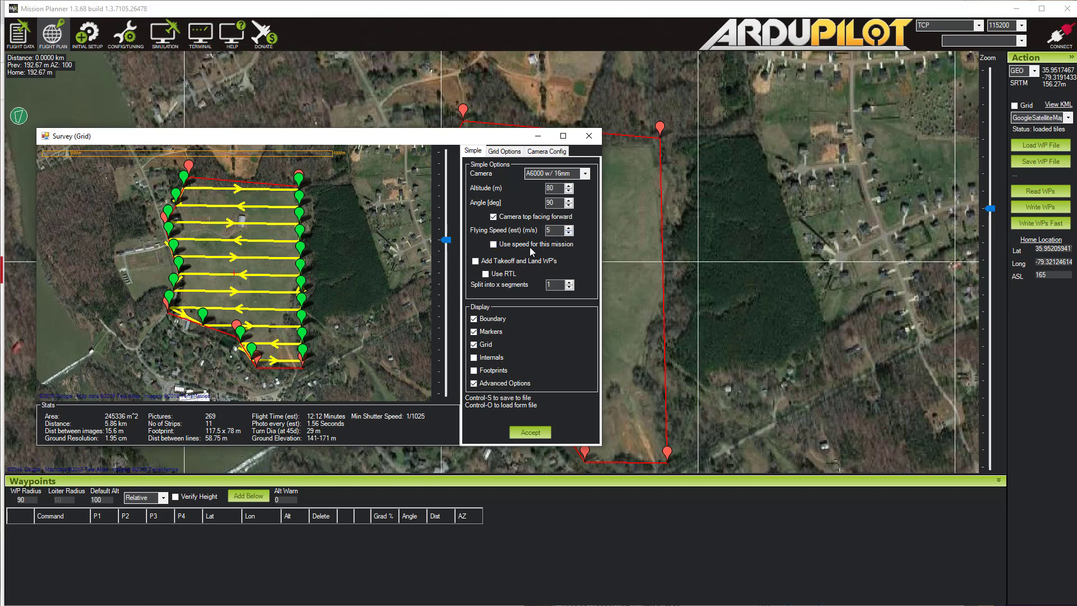
click(493, 246)
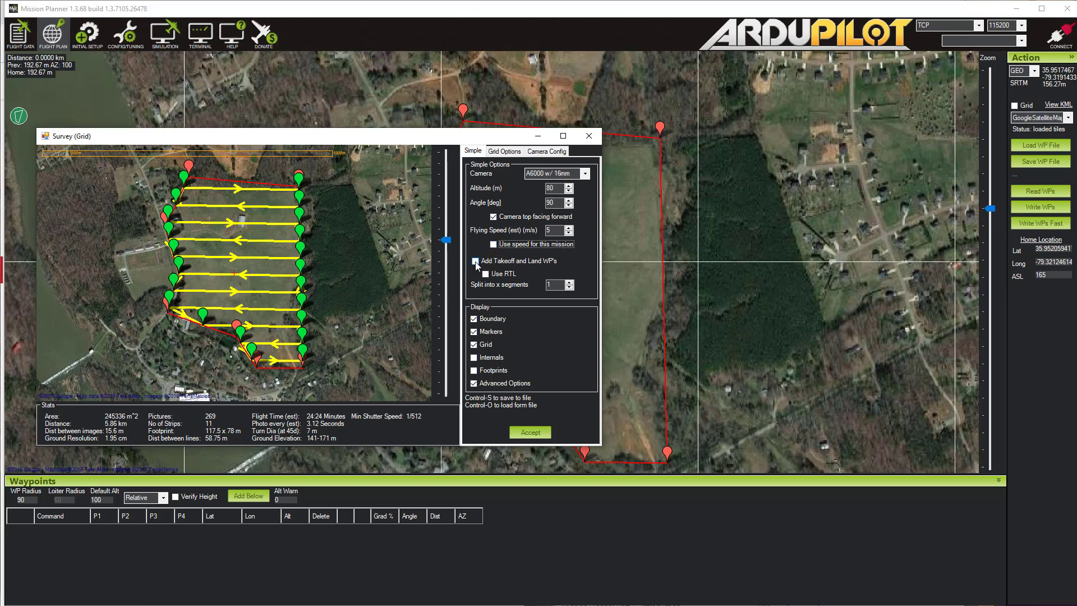
- Add takeoff and land waypoints to the survey, keeping the mission as 1 segment
click(475, 261)
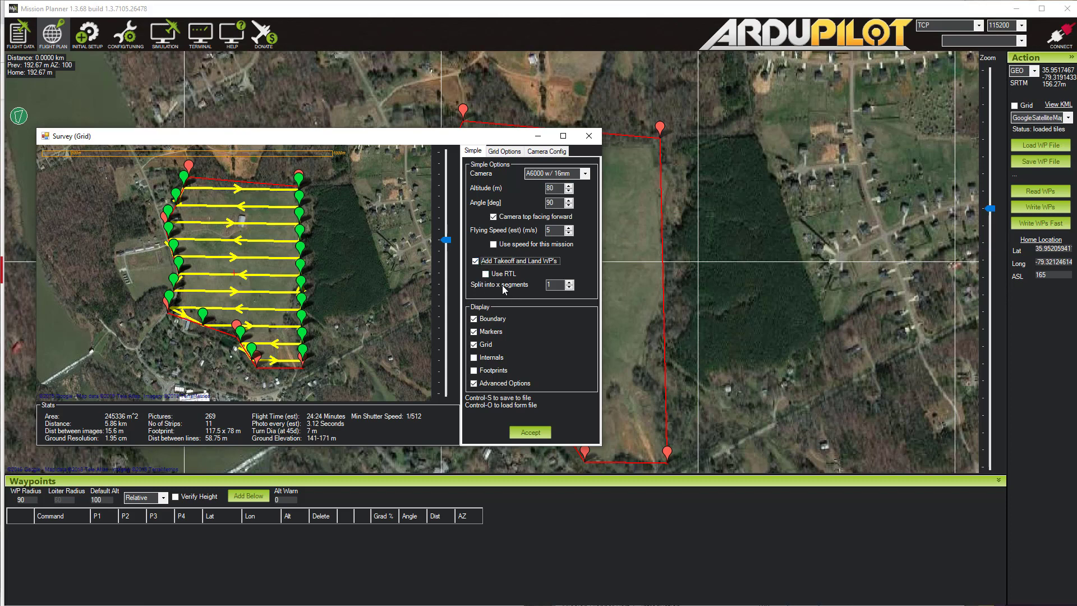
click(570, 285)
click(570, 287)
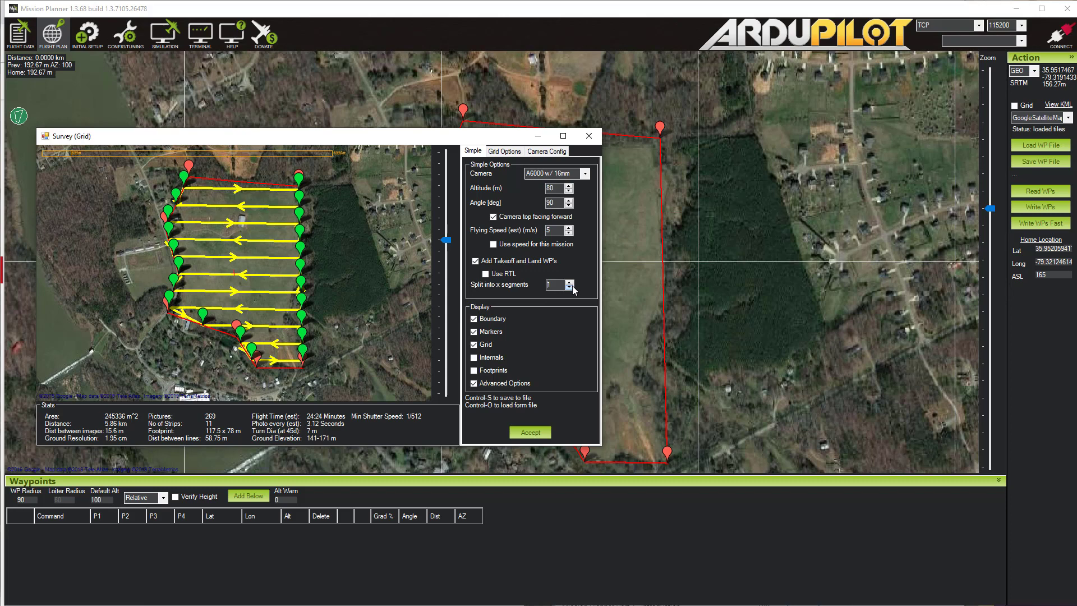
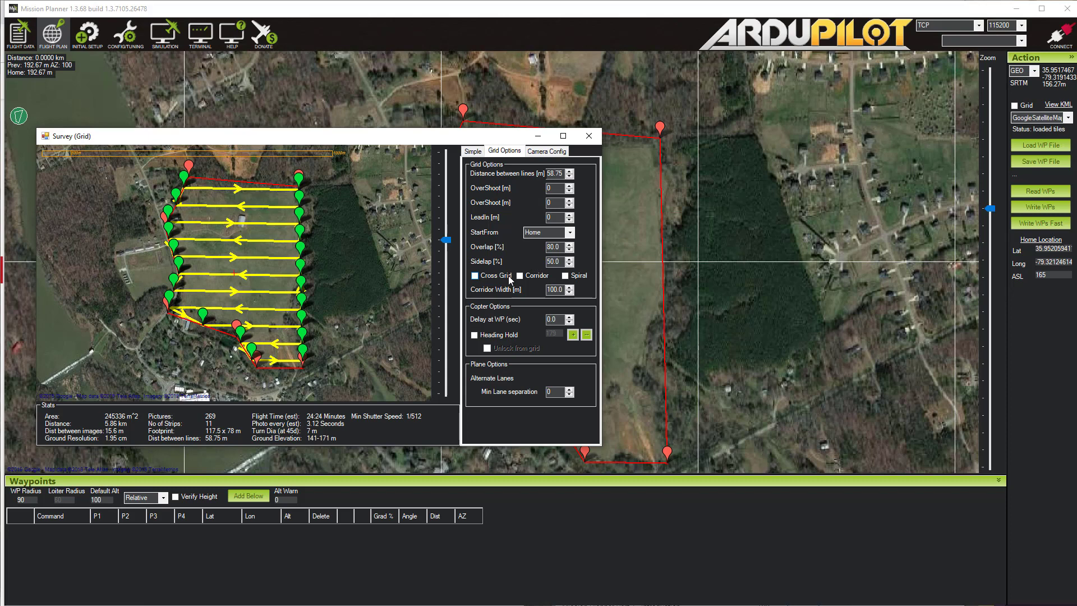
- Try a cross grid and a 60% sidelap, restoring the single-direction grid and the 50% sidelap
click(474, 279)
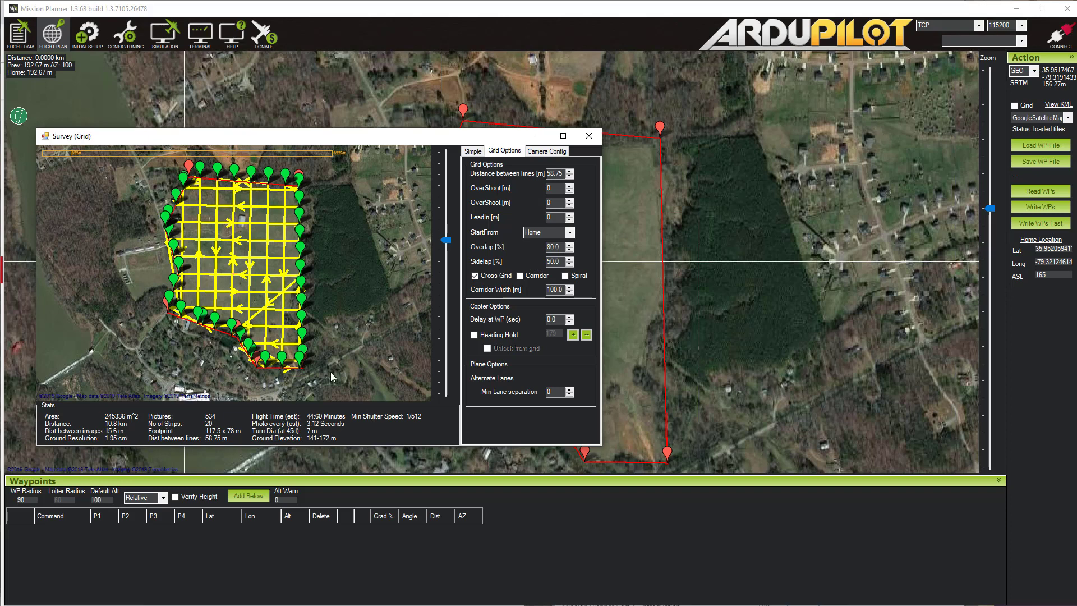
click(475, 275)
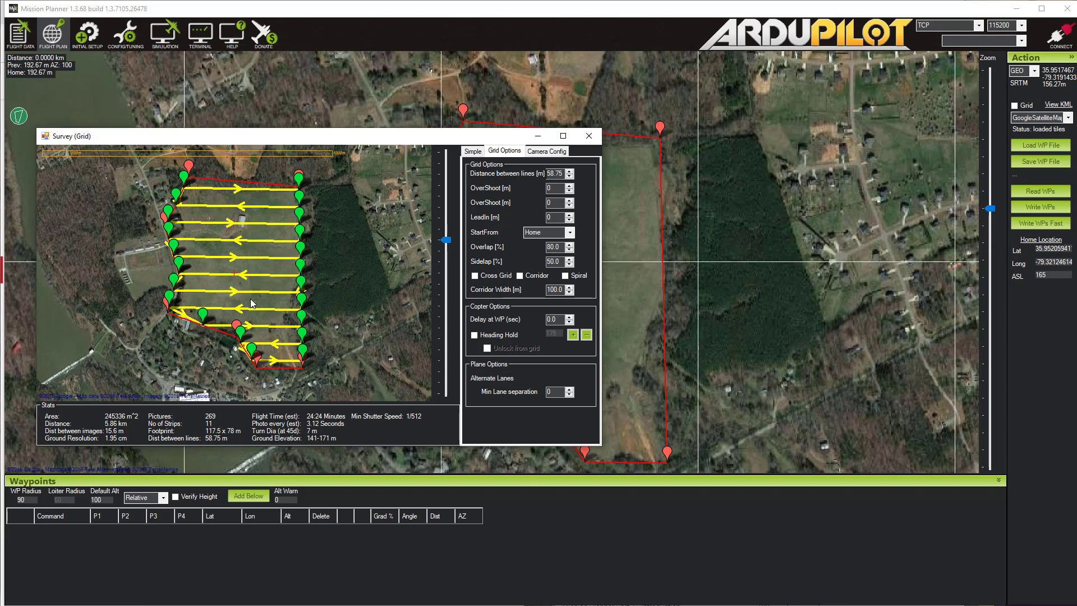
drag(553, 261, 518, 267)
text(60)
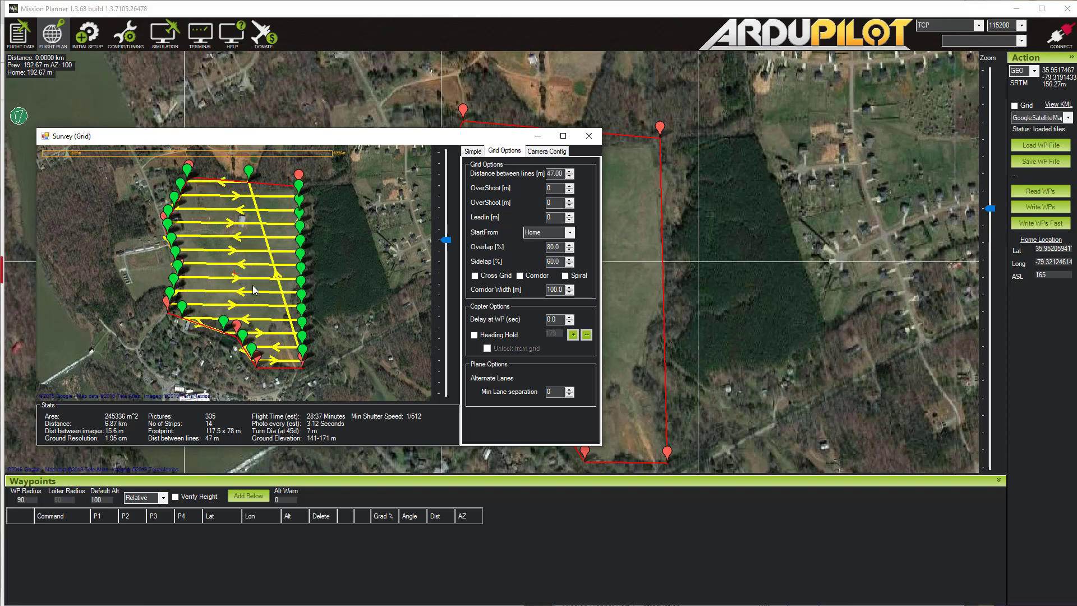
double_click(551, 261)
text(50)
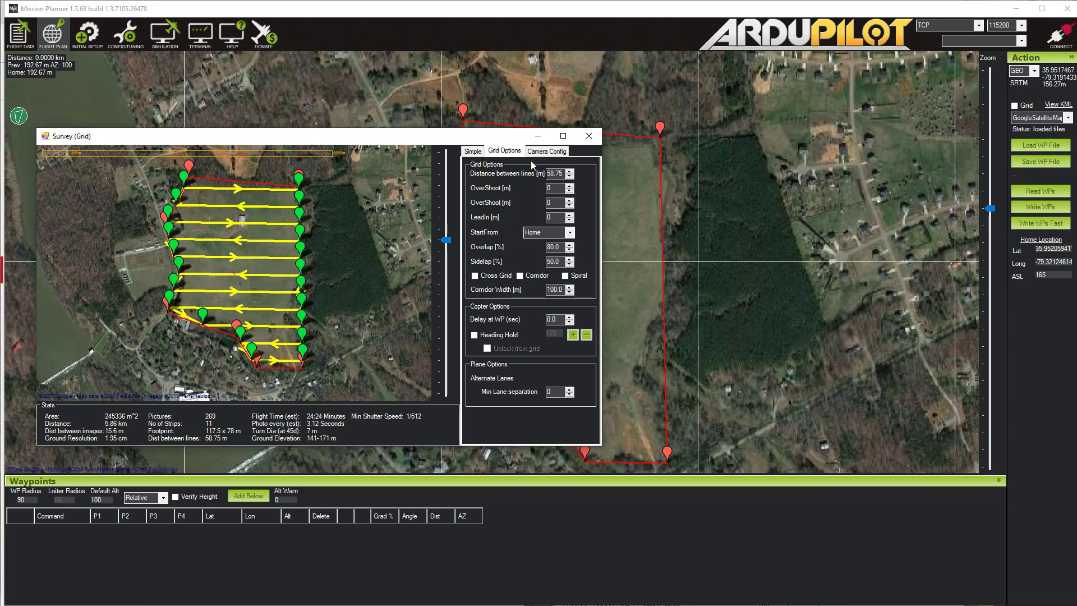
- Review the camera configuration and accept the survey grid to generate the mission waypoints
click(550, 151)
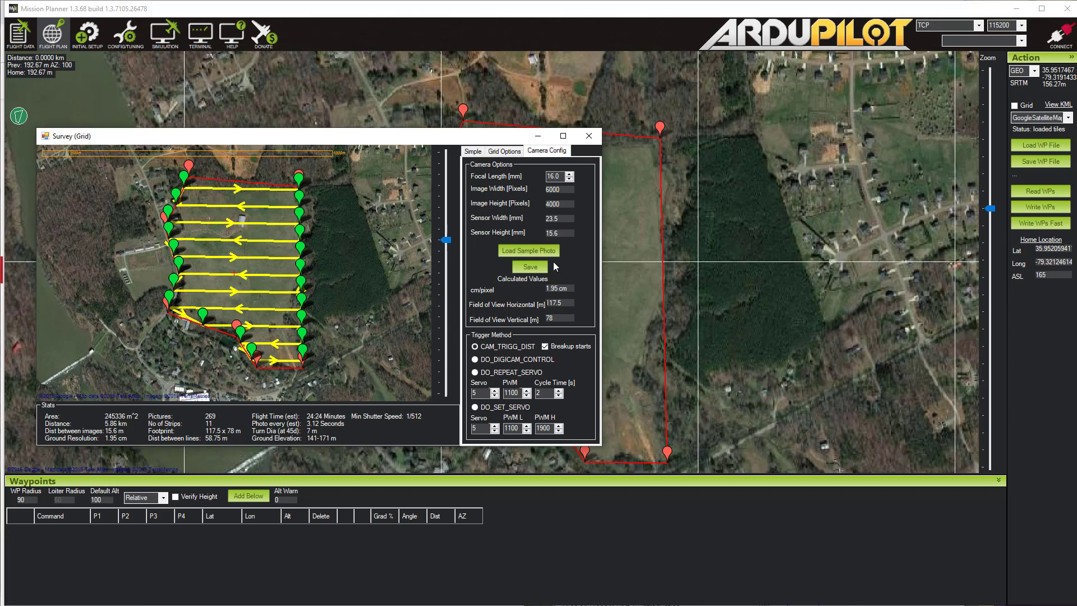
click(473, 151)
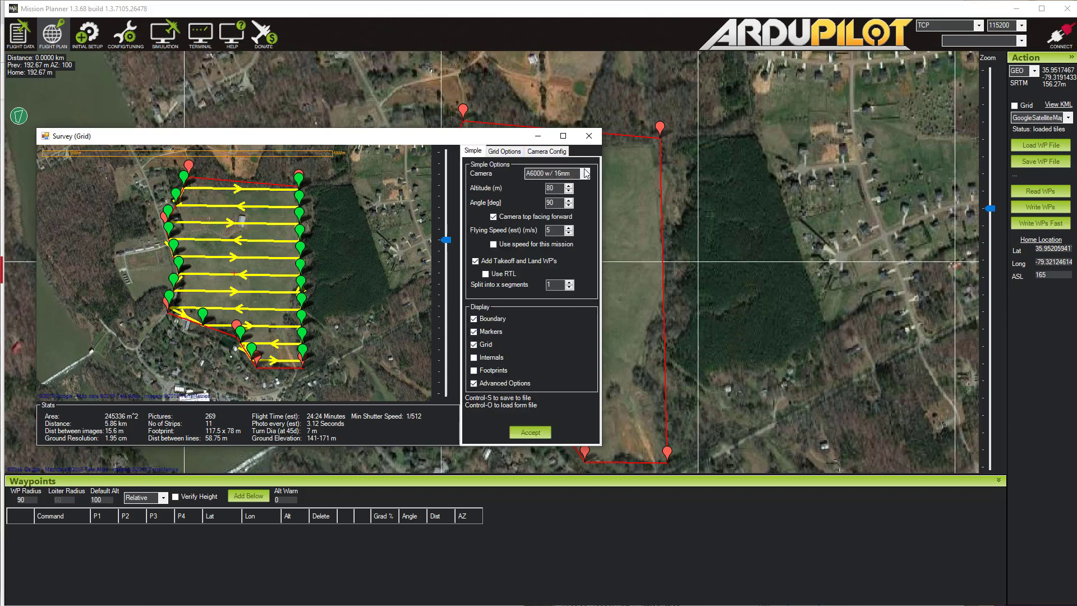
click(530, 433)
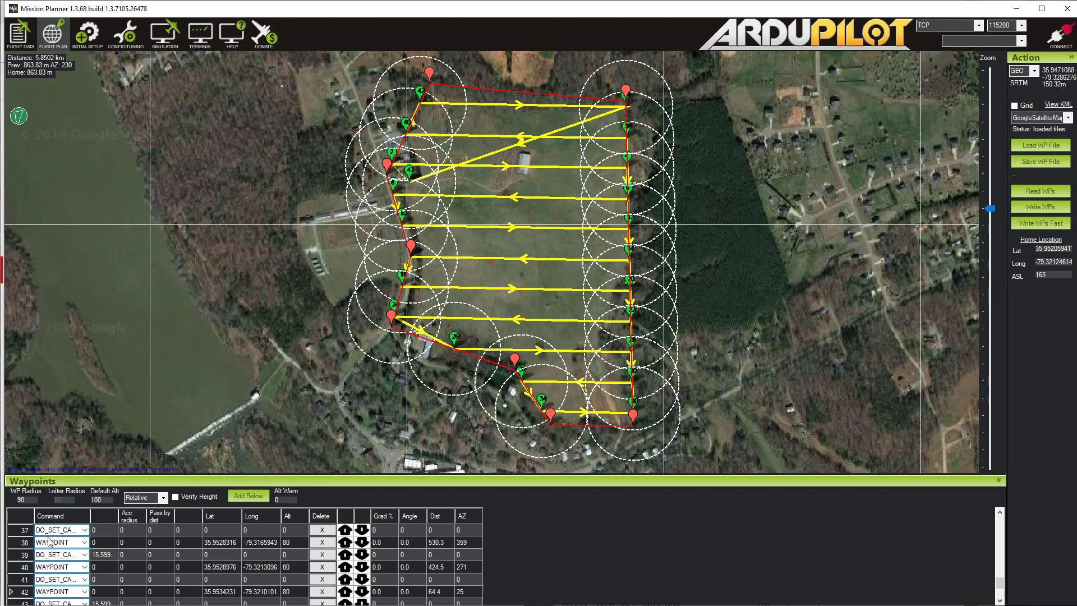
- Set the mission's waypoint radius to 10
double_click(21, 499)
text(10)
key(Tab)
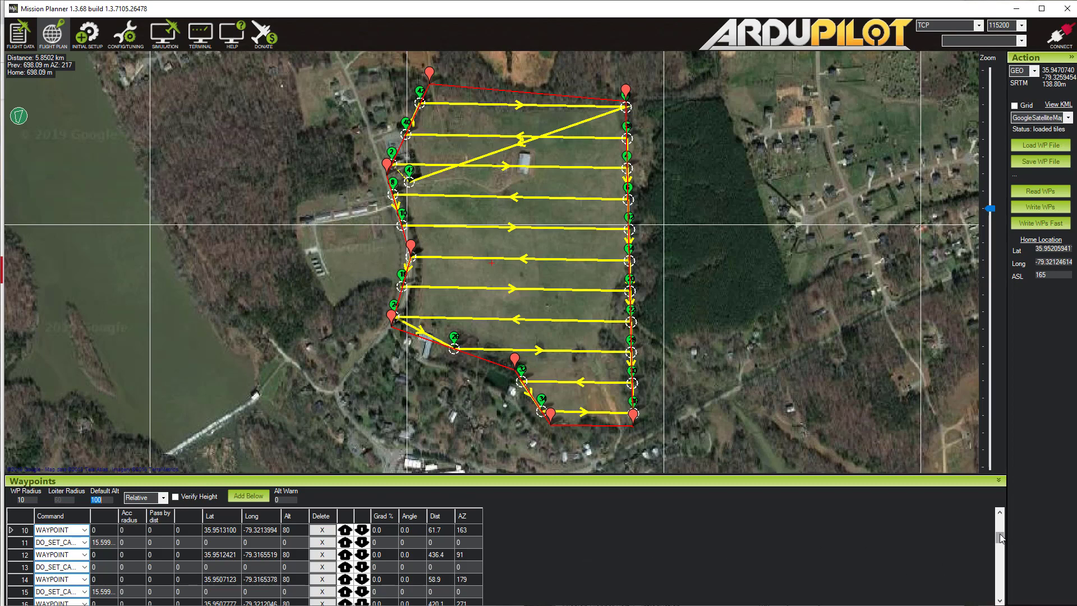
- Review the takeoff, survey and landing commands in the waypoint list, checking the takeoff pitch angle and the takeoff and landing altitudes
drag(1001, 540, 1001, 520)
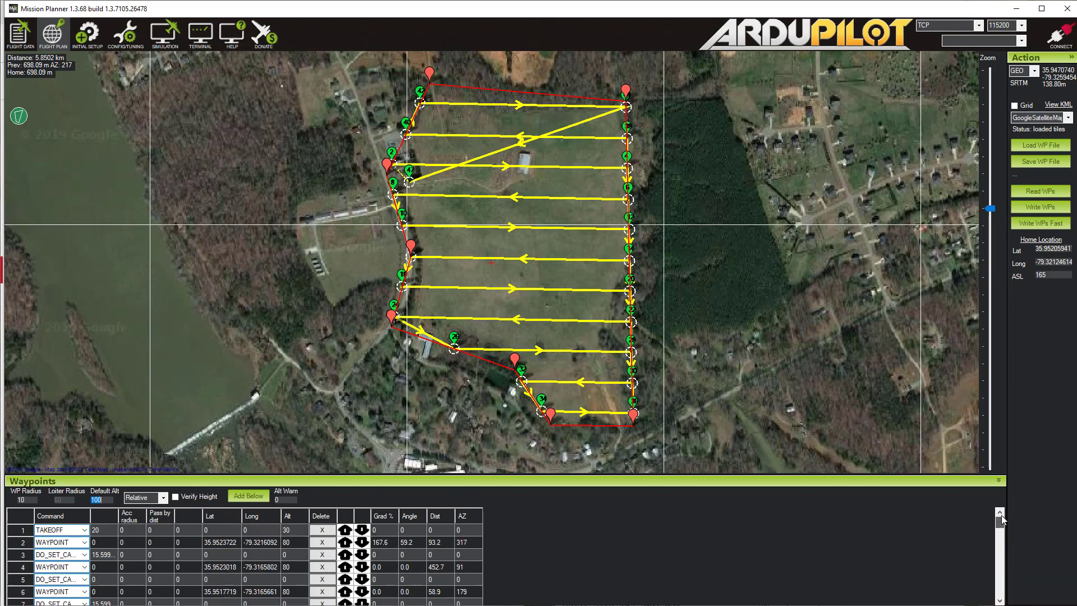
click(98, 533)
click(300, 533)
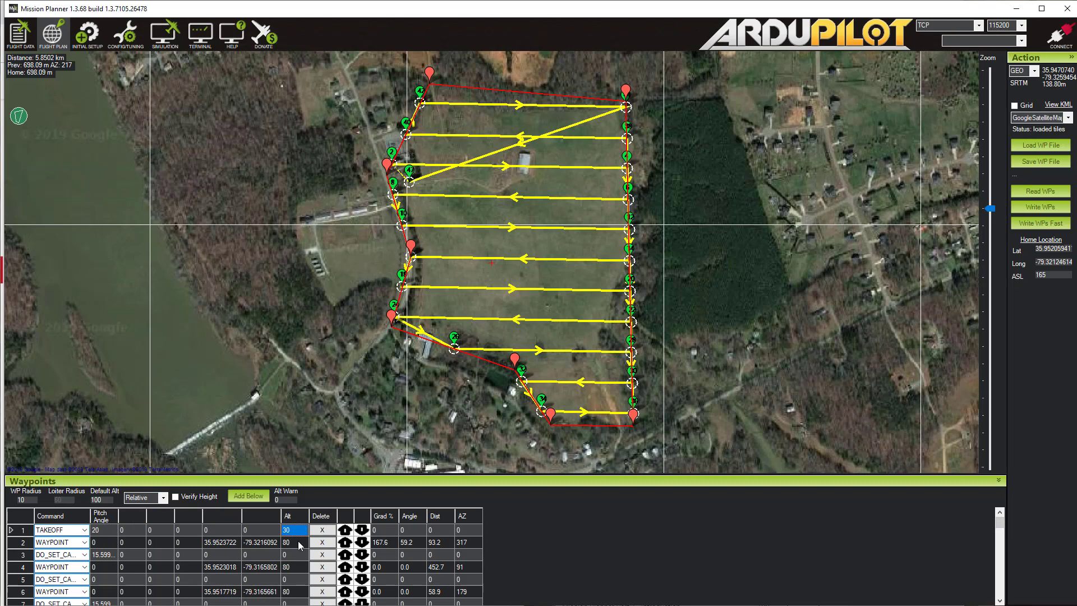
drag(997, 524, 999, 589)
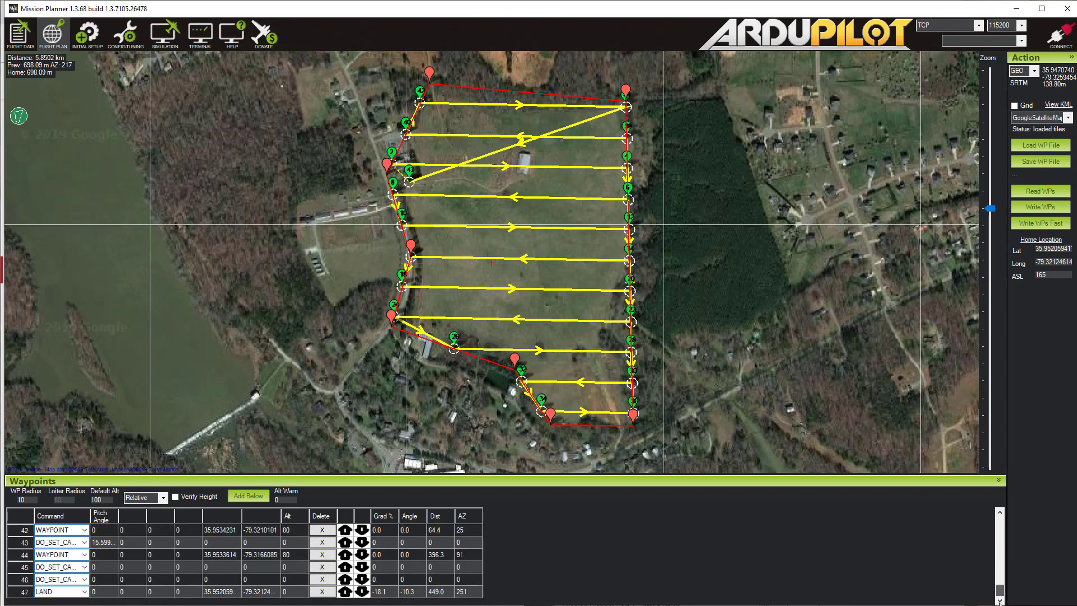
click(288, 594)
mouse_move(408, 185)
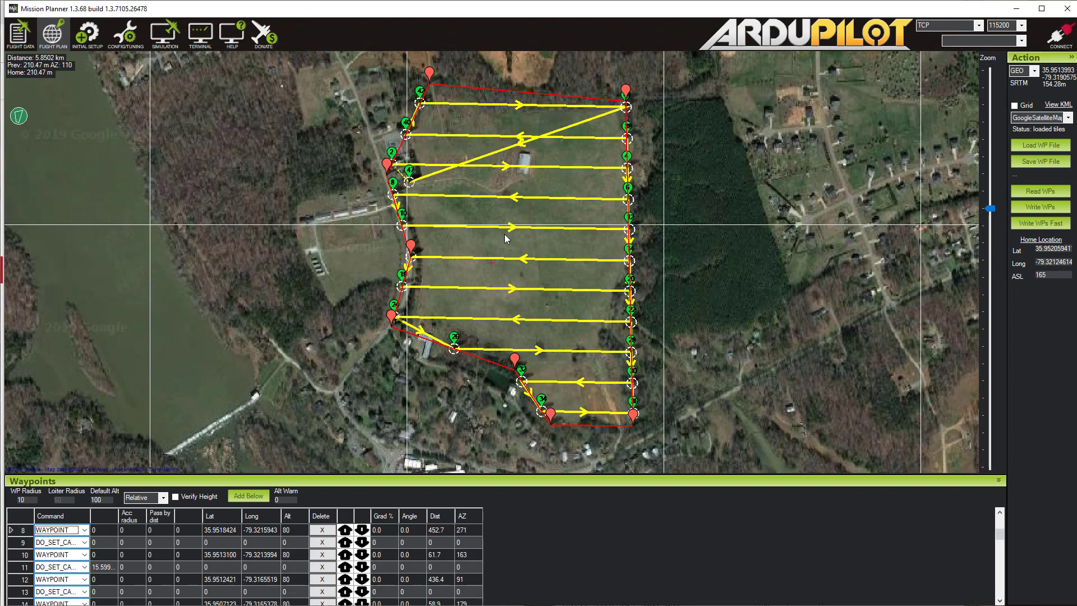
click(1000, 578)
click(999, 577)
scroll(1000, 534, up, 7)
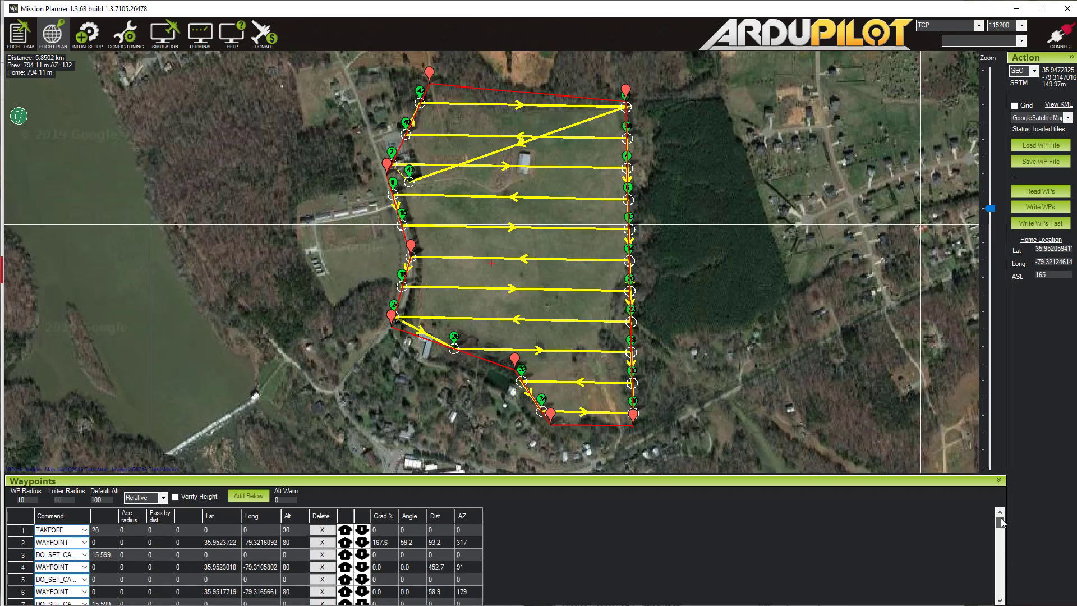
- Set the altitude reference for the mission's waypoints to Terrain
click(160, 498)
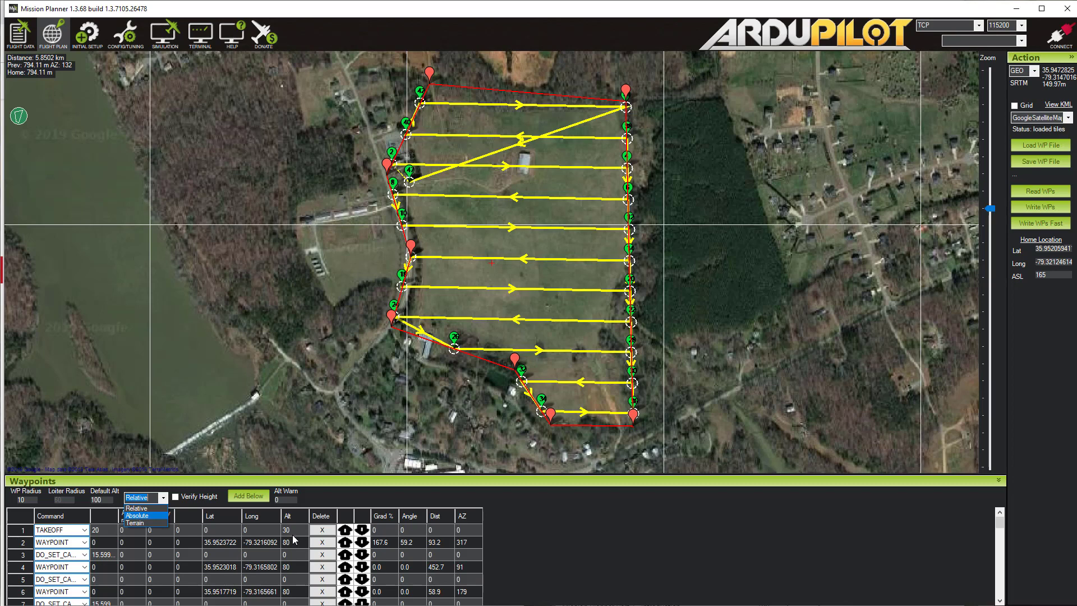
click(147, 523)
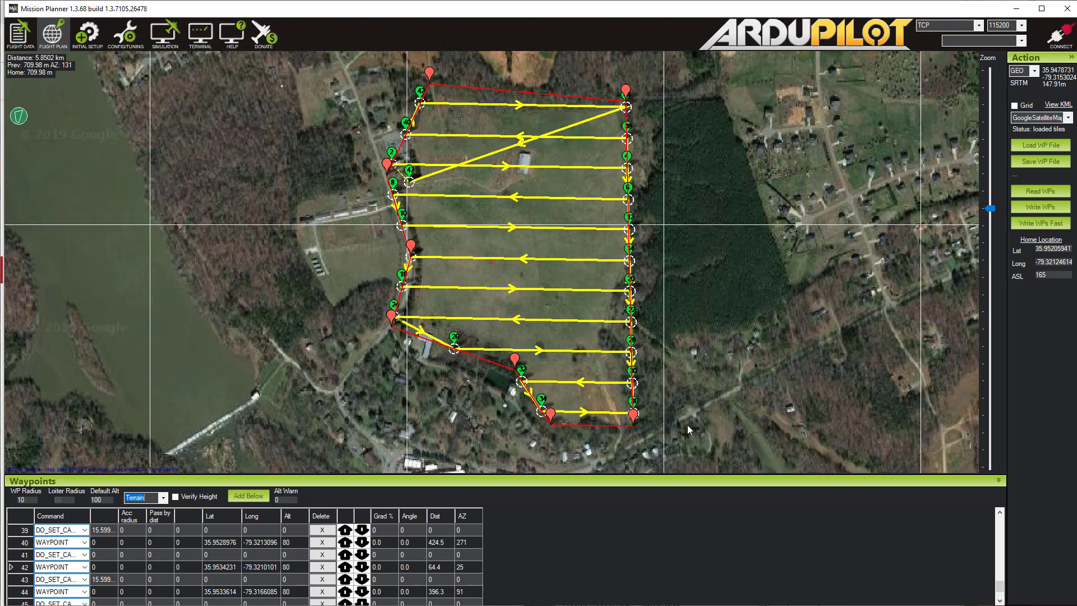
click(392, 153)
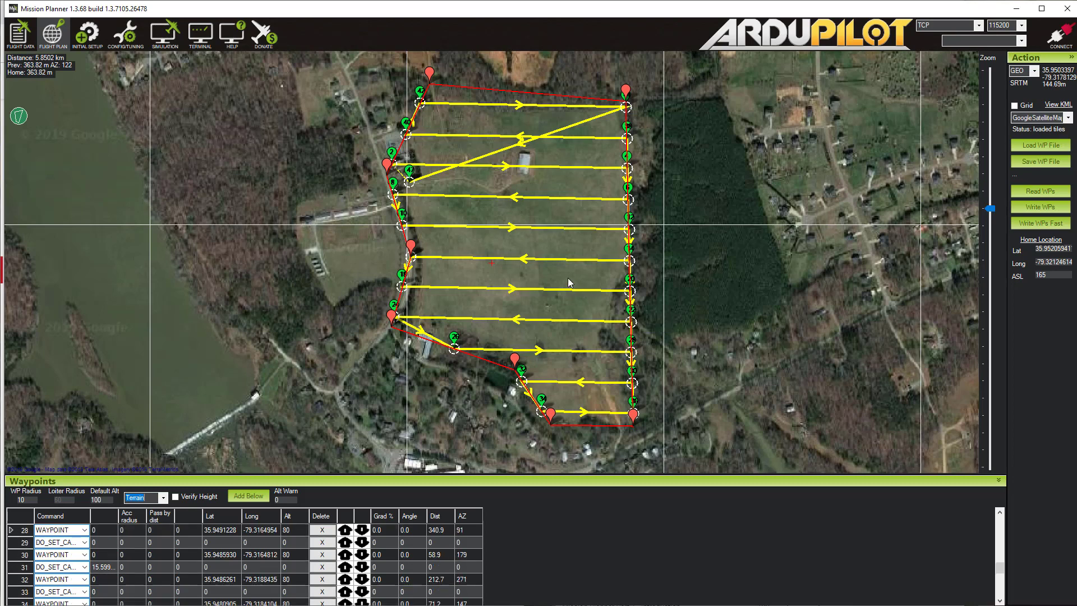
- Prefetch the map imagery for a rectangular area enclosing the whole survey grid, with a maximum zoom of 16
click(305, 59)
drag(333, 89, 745, 468)
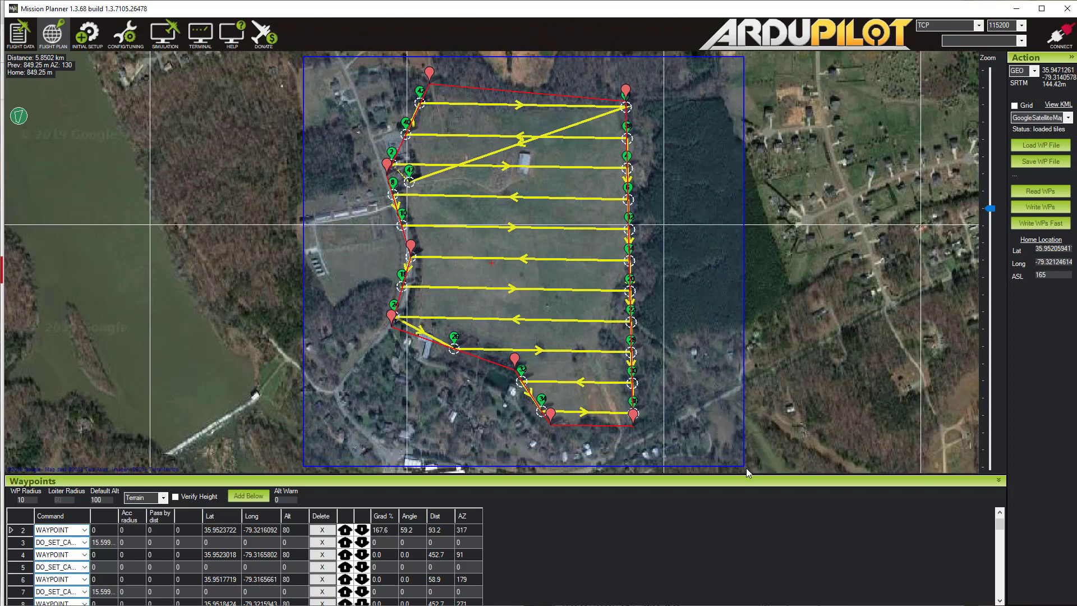
right_click(688, 389)
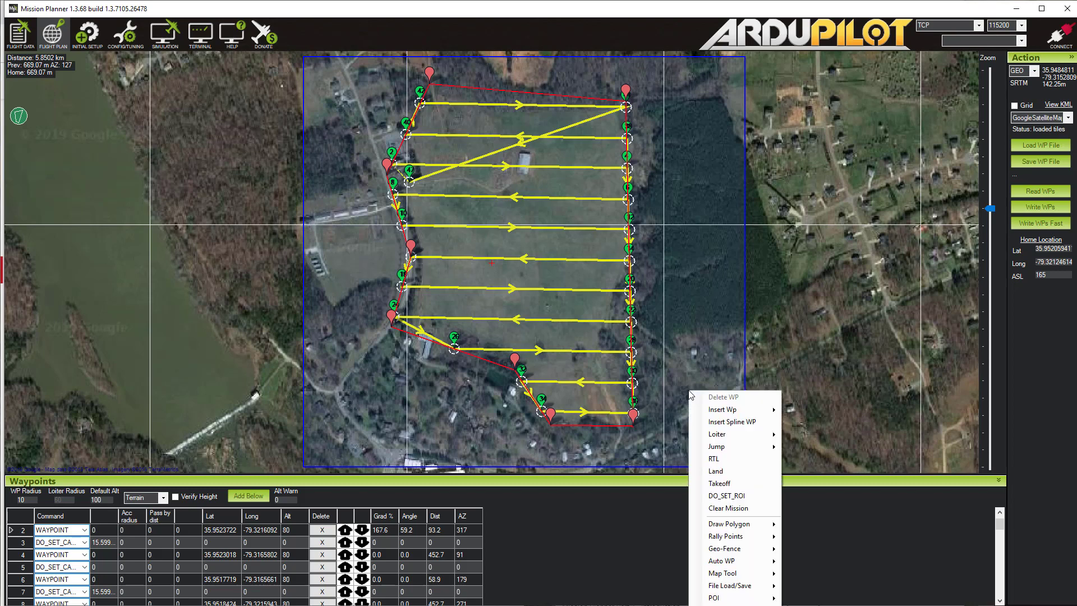
right_click(674, 258)
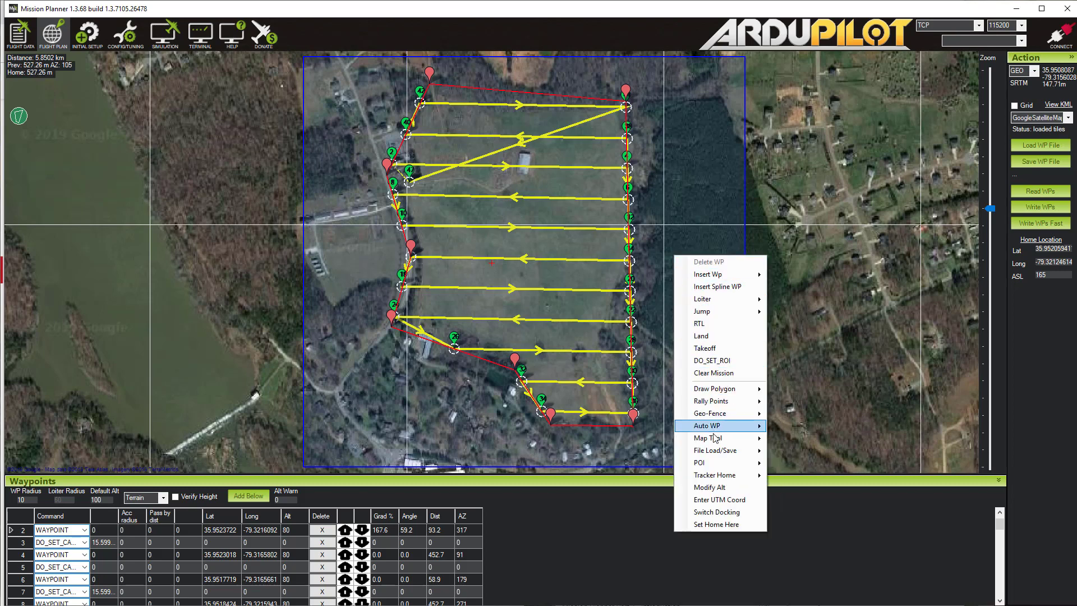
mouse_move(714, 439)
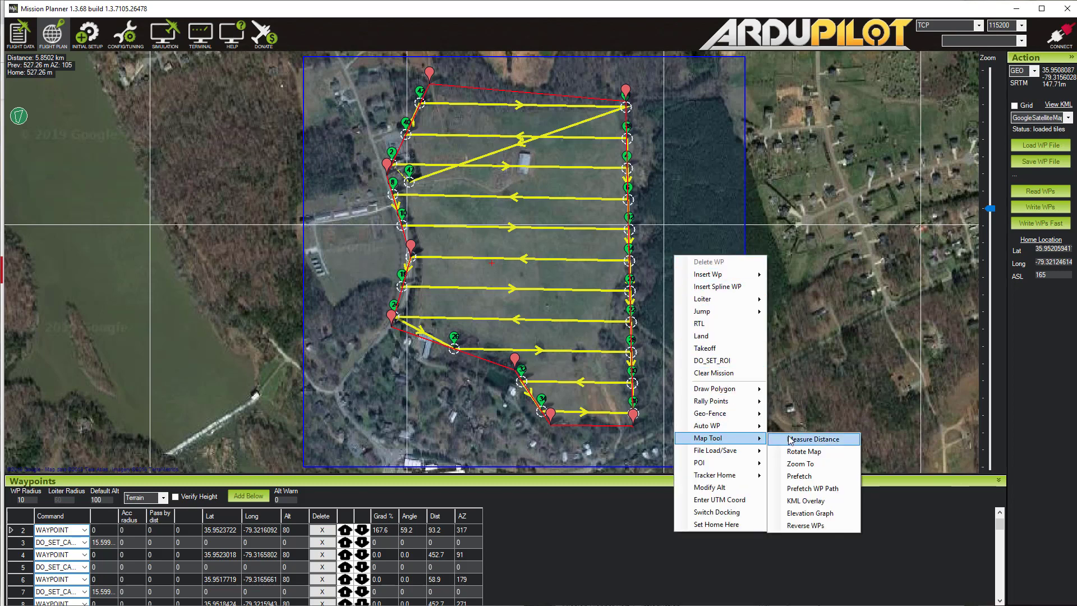
click(794, 478)
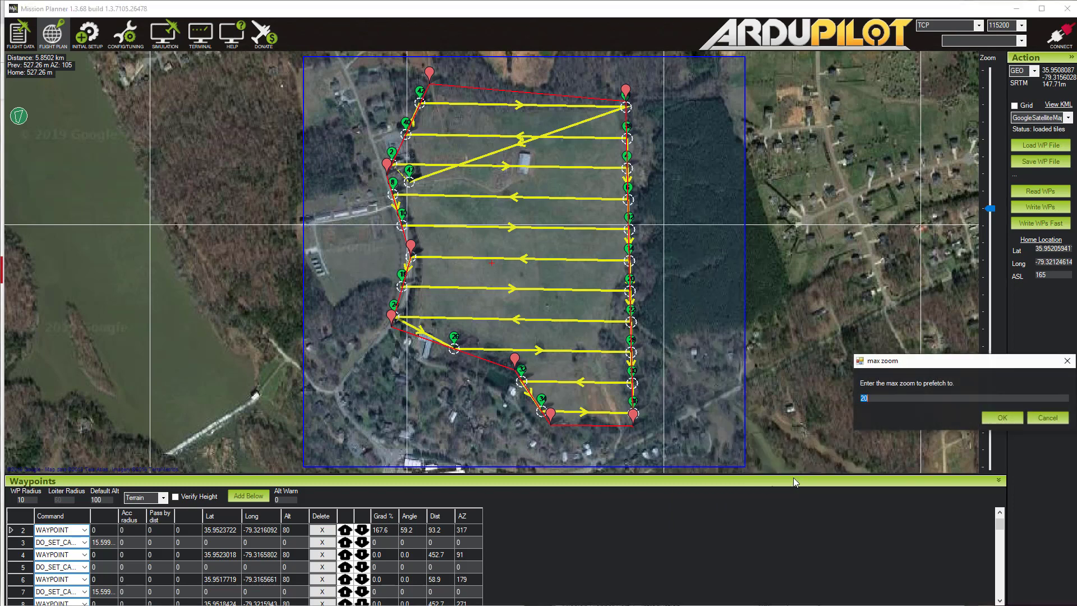
drag(886, 357, 702, 335)
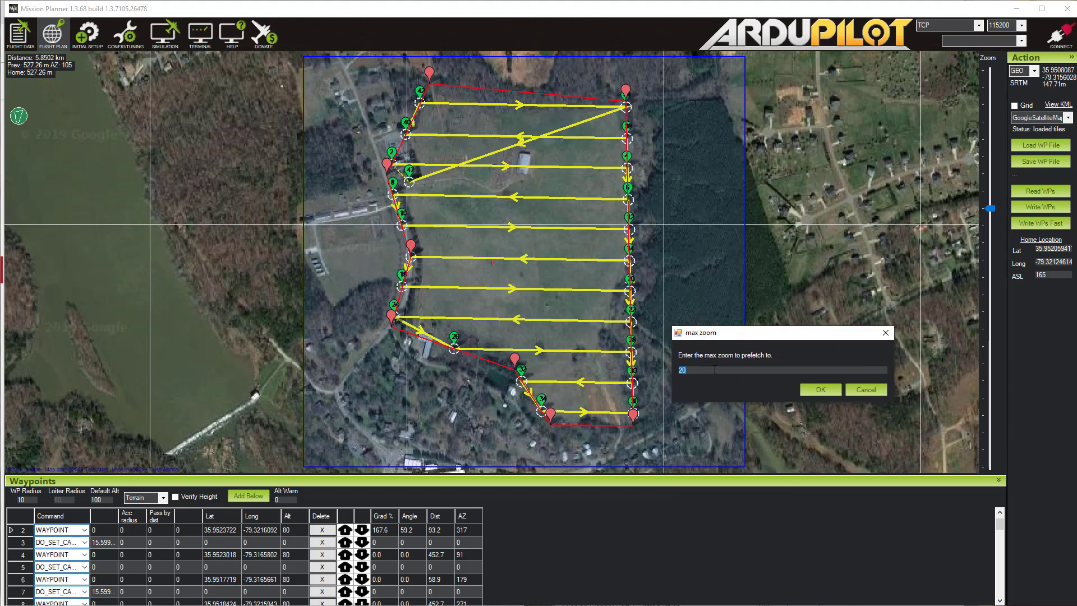
text(16)
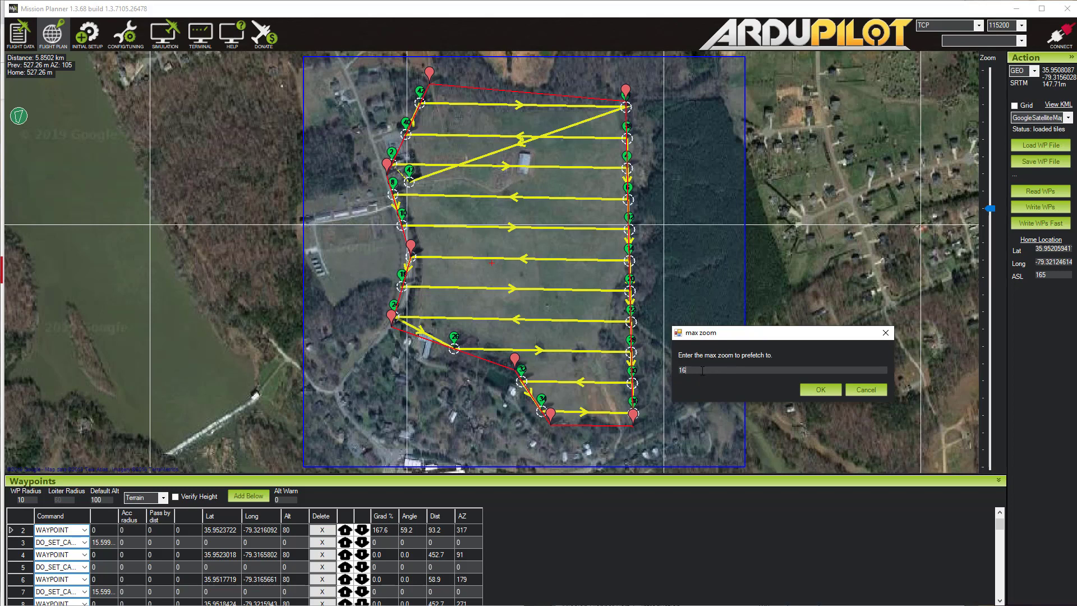
click(809, 388)
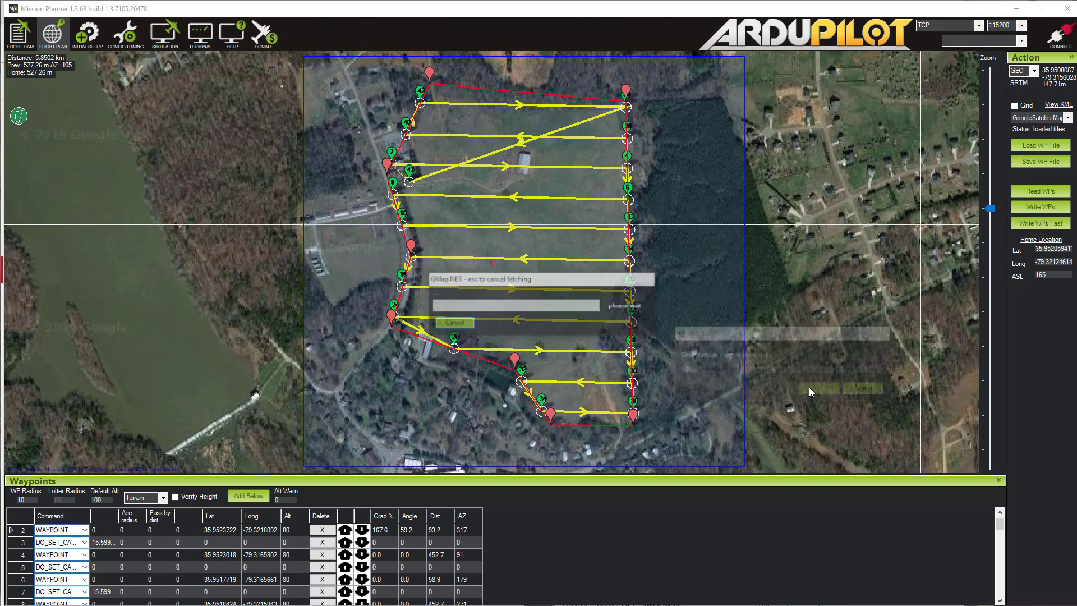